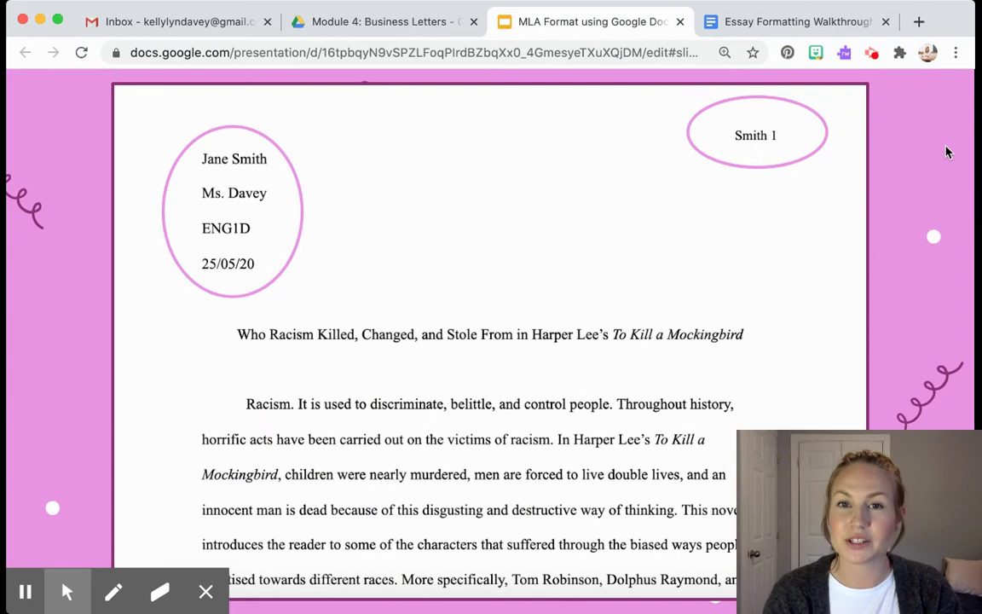
key("Right")
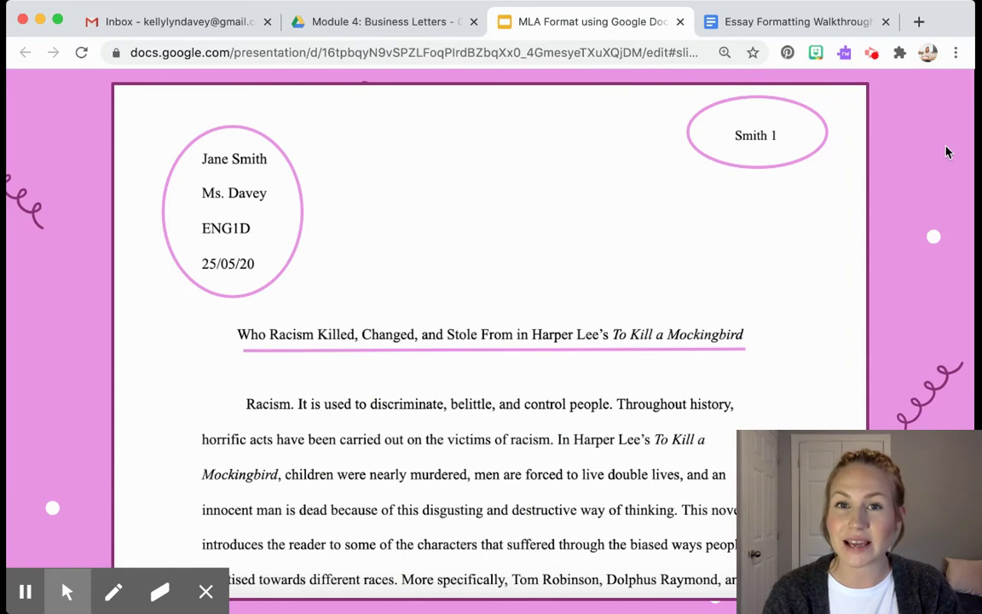
key("Right")
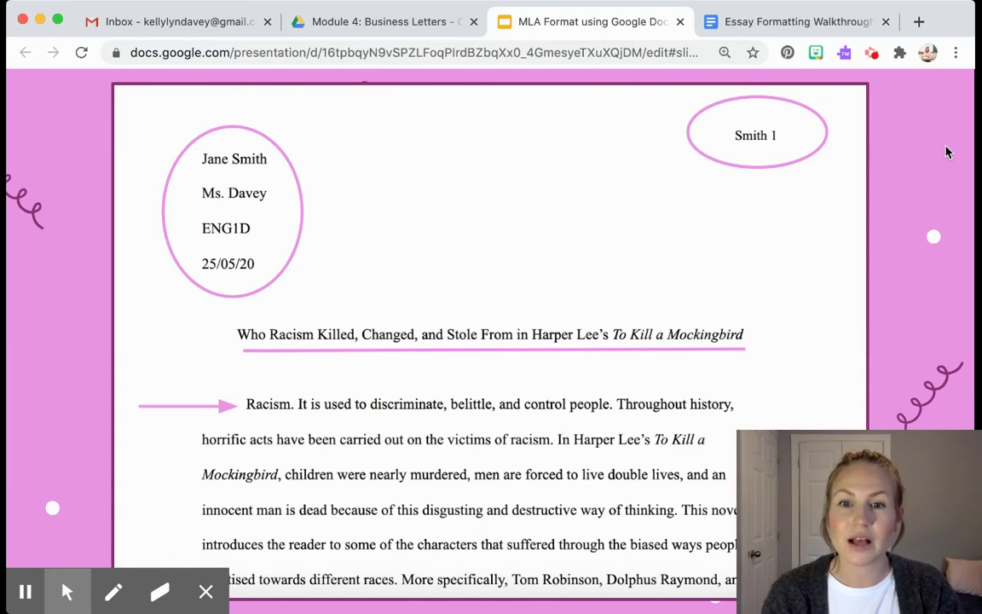
key("Right")
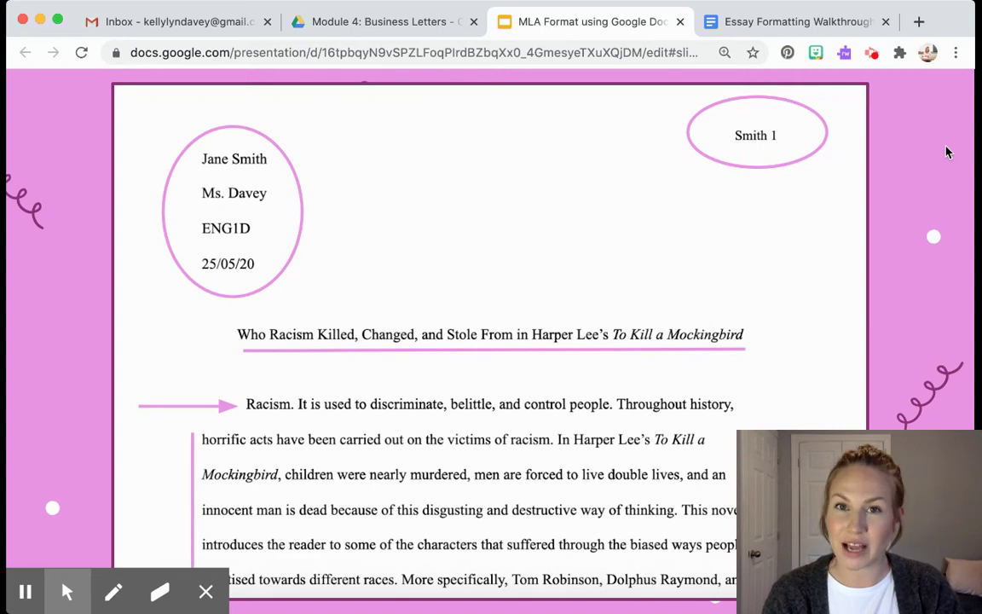
key("Right")
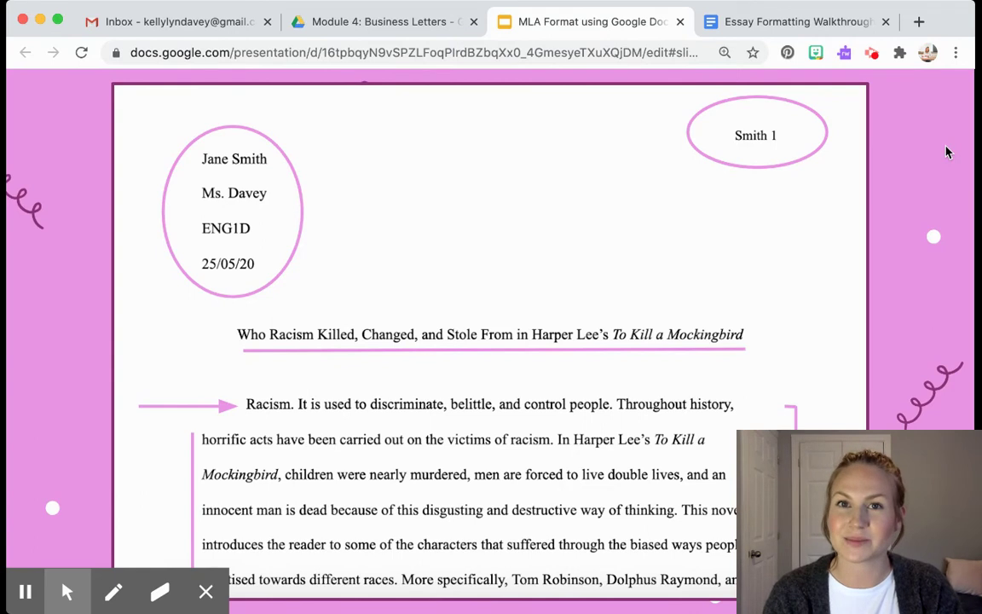
key("Right")
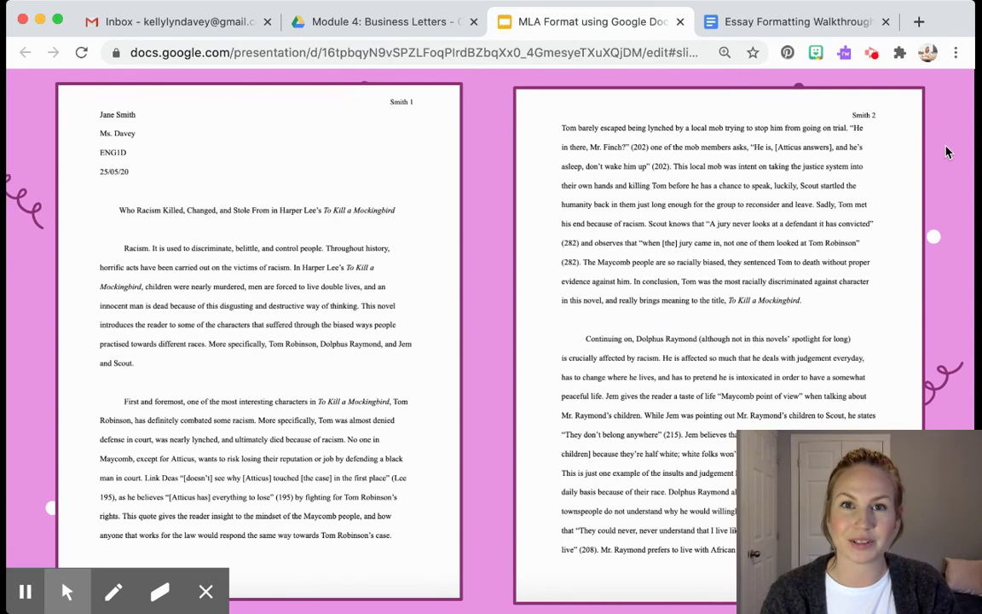
key("Right")
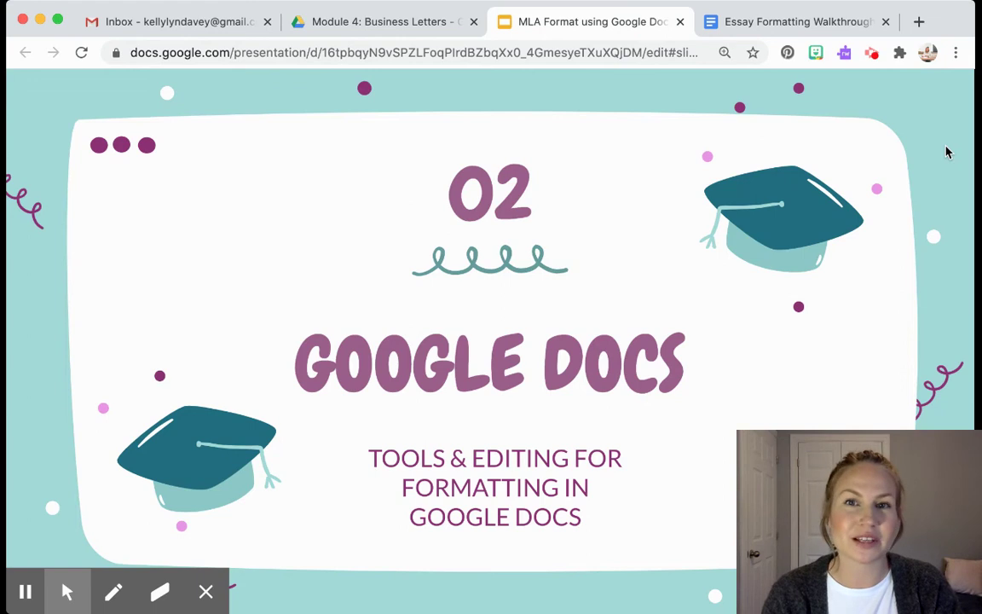
key("Right")
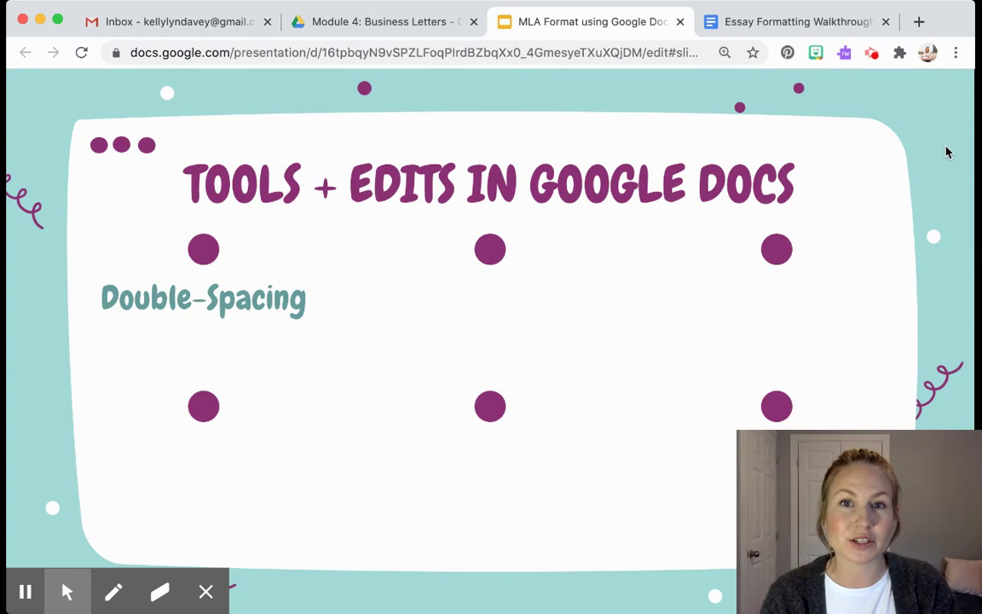
key("Right")
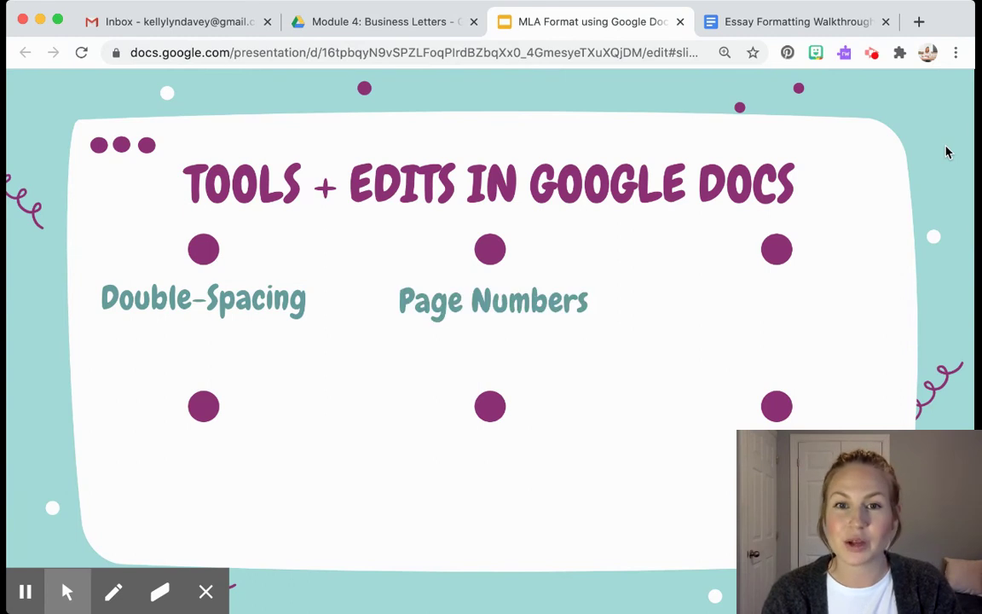
key("Right")
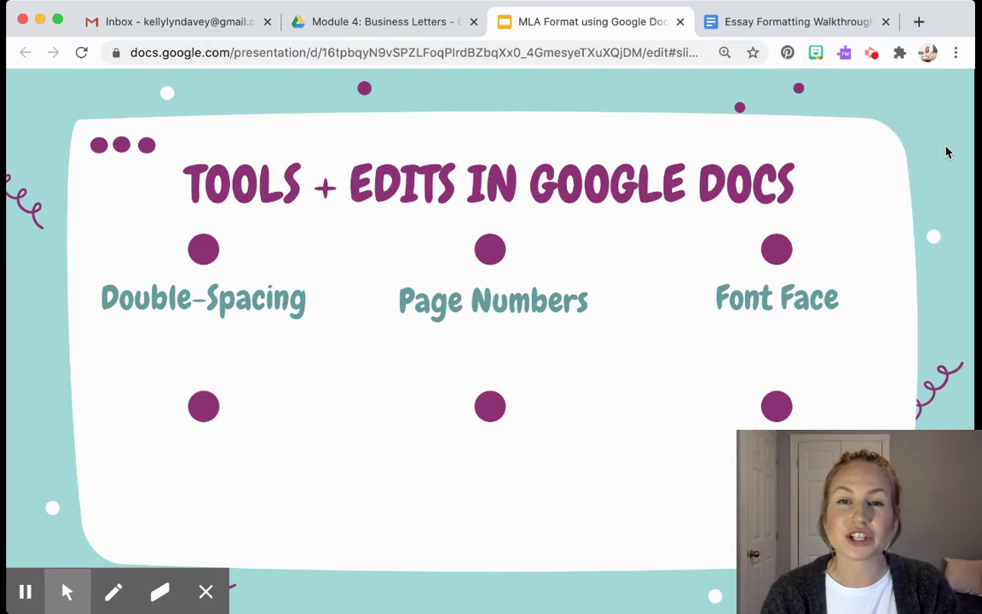
key("Right")
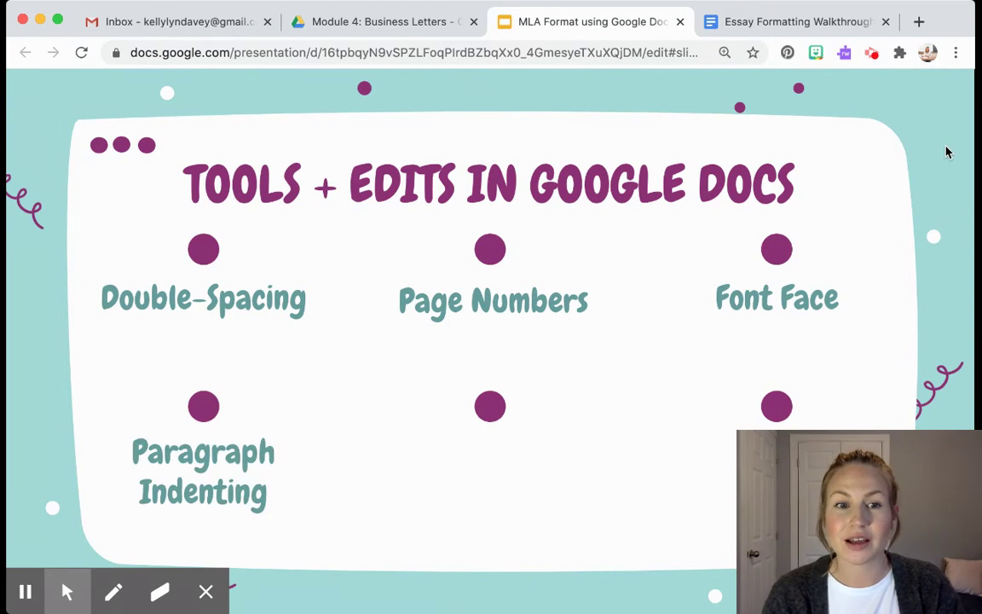
key("Right")
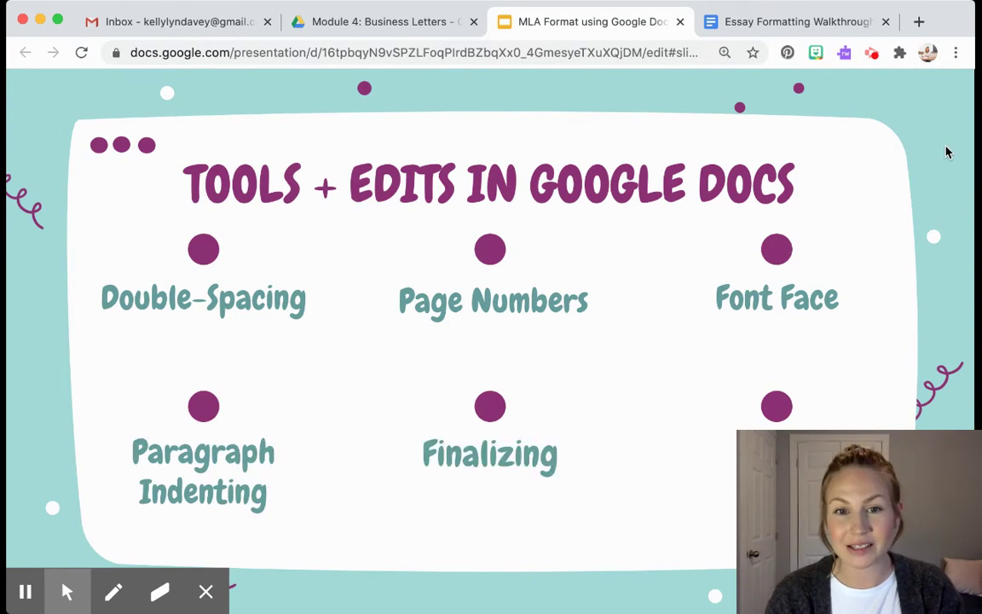
key("Right")
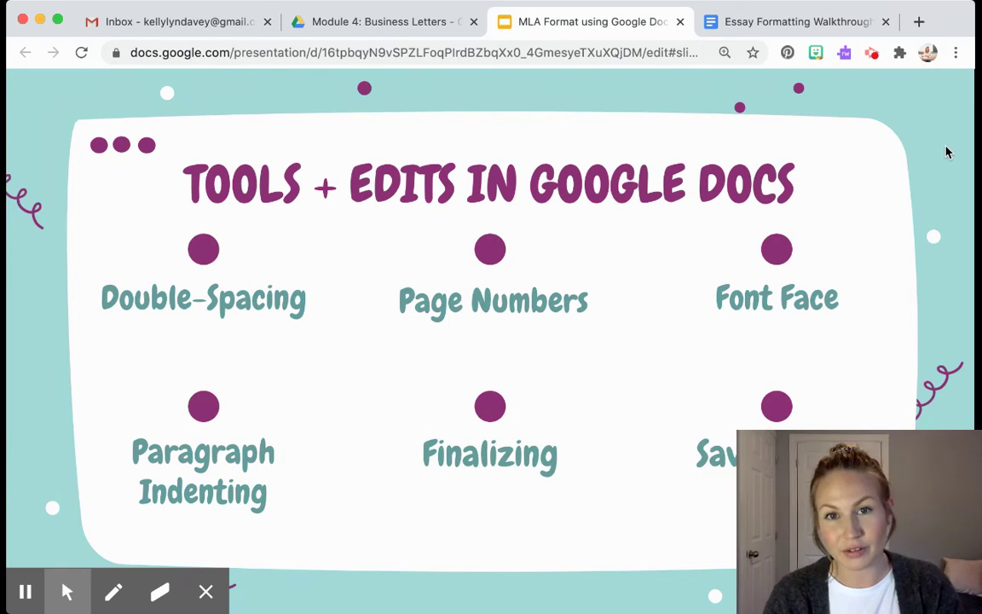
key("Right")
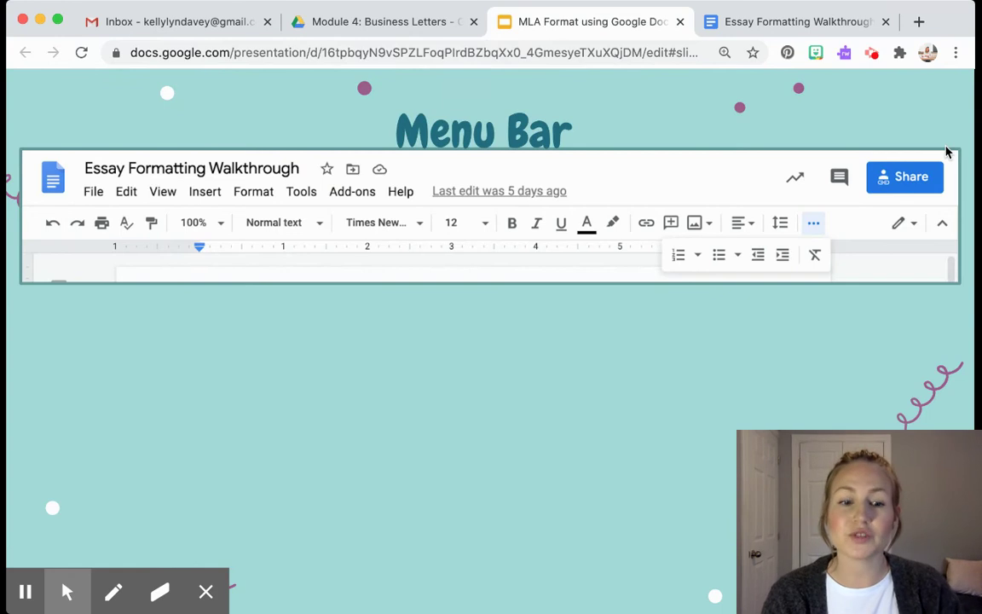
key("Right")
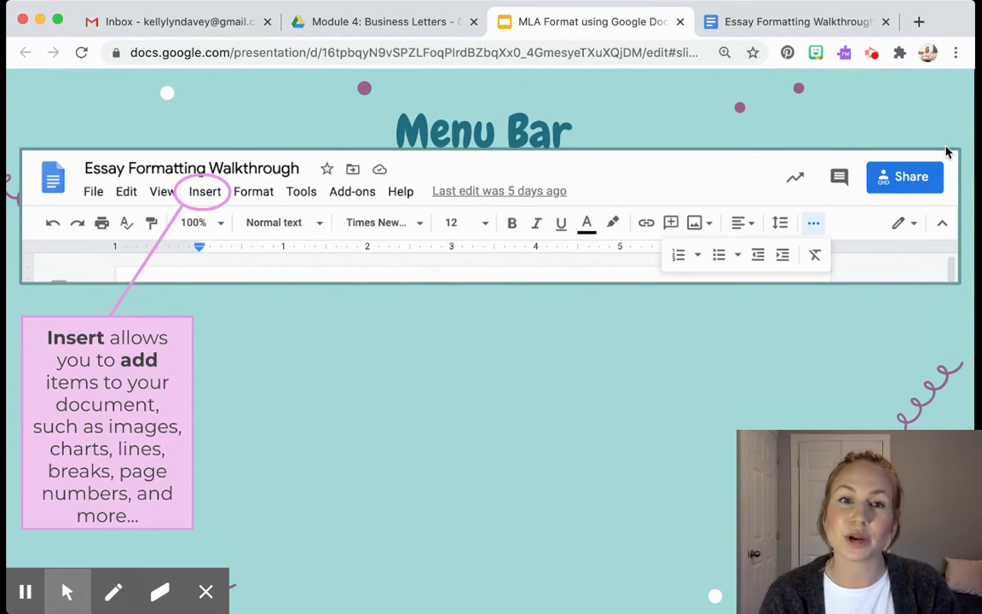
key("Right")
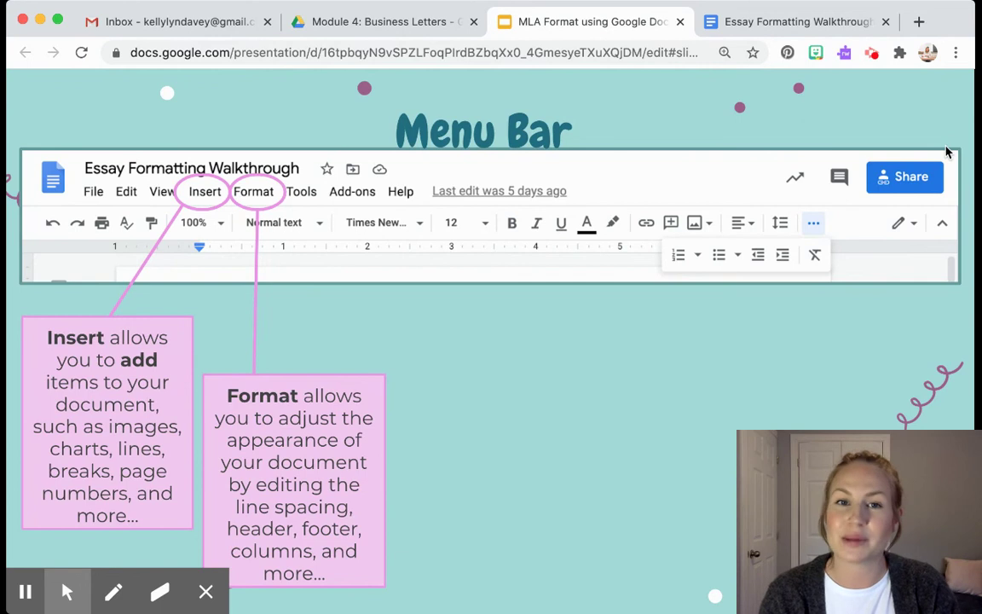
key("Right")
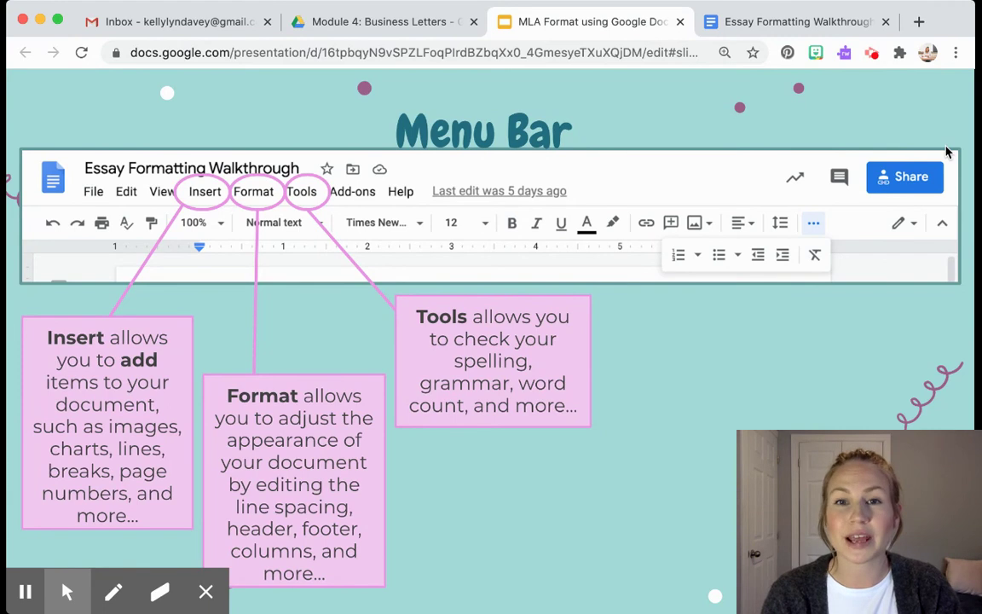
key("Right")
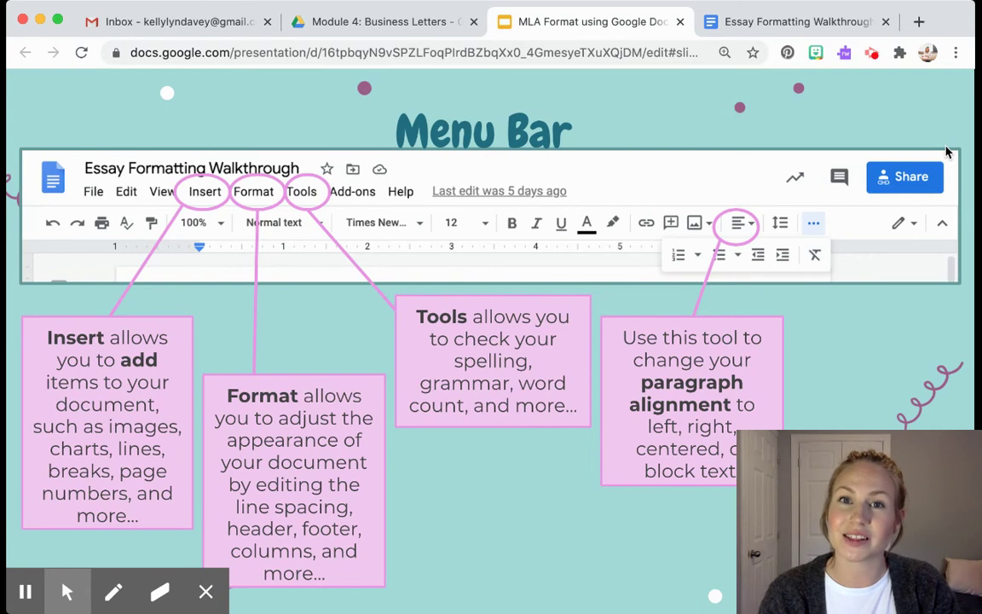
key("Right")
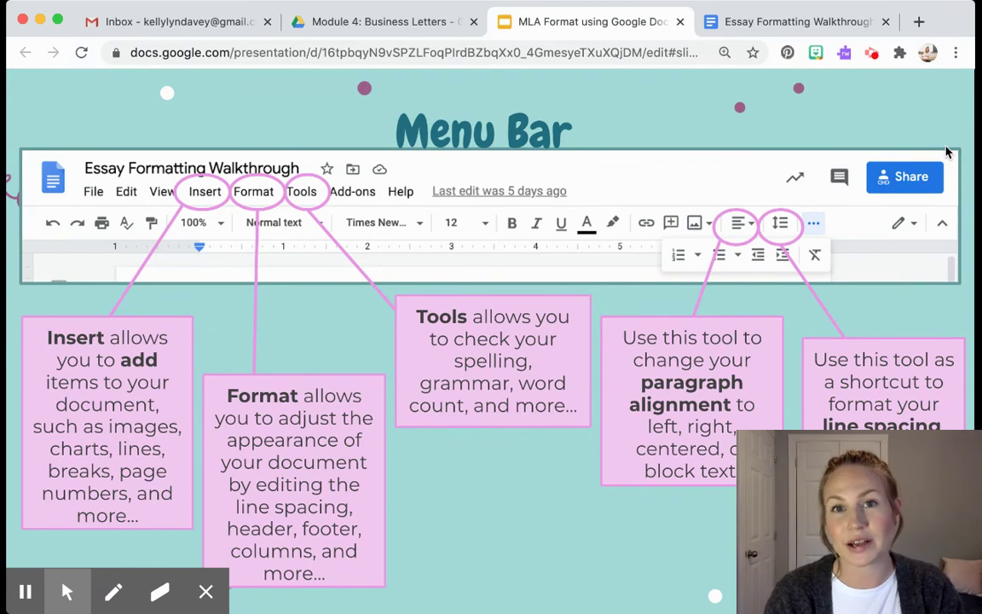
key("Right")
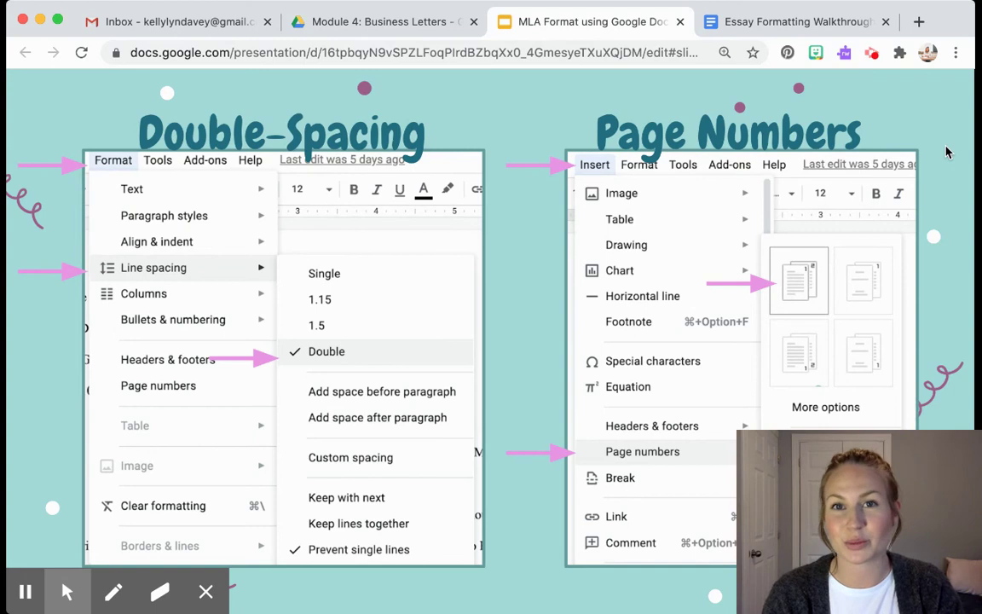
key("Right")
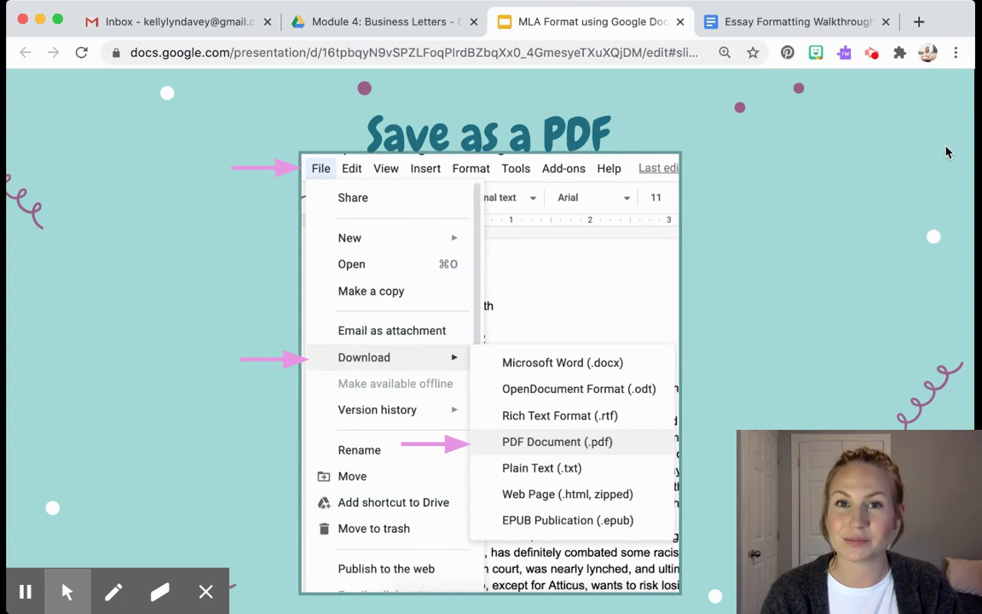
key("Right")
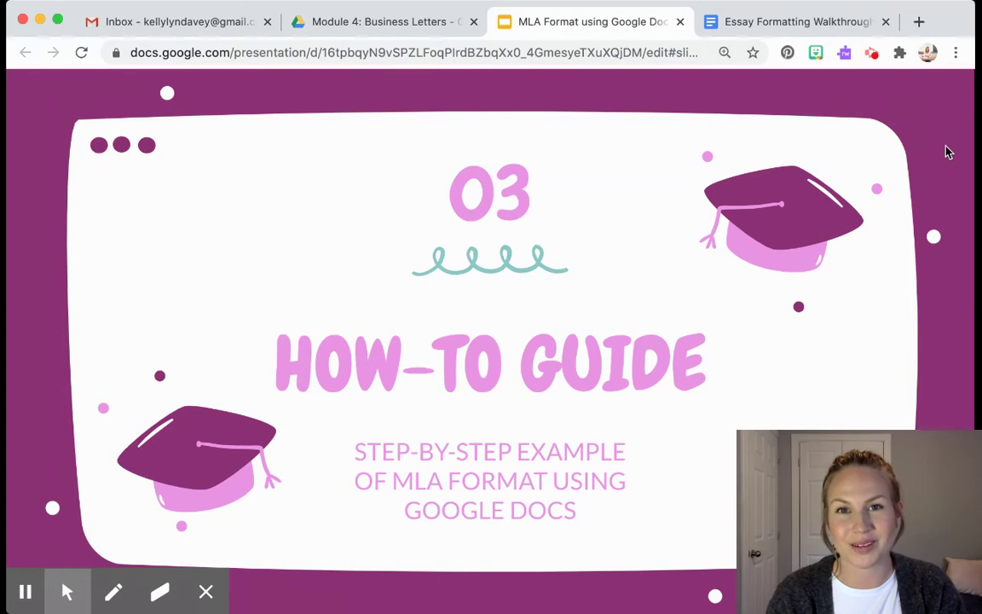
- Switch to the Essay Formatting Walkthrough document in Google Docs and review the essay from its heading to the Works Cited entry
key("ctrl+Tab")
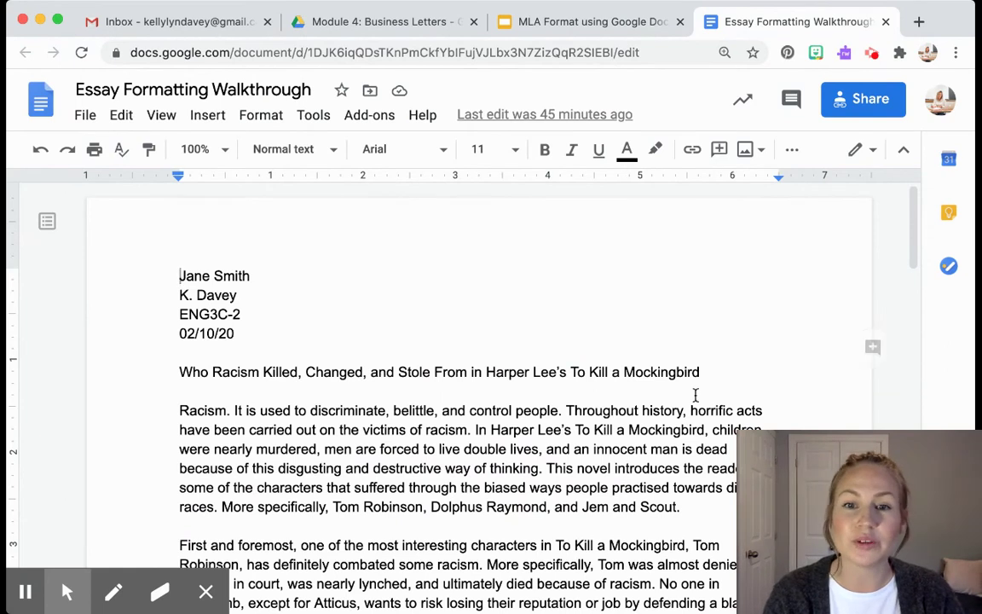
scroll(696, 394, "down", 3)
scroll(696, 395, "down", 20)
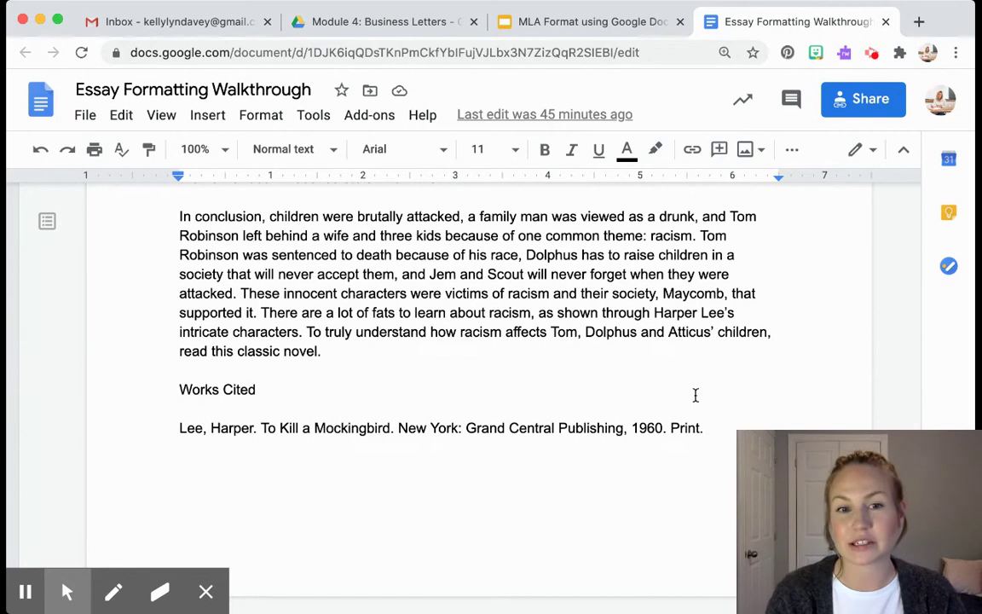
scroll(696, 395, "up", 1)
scroll(696, 395, "up", 20)
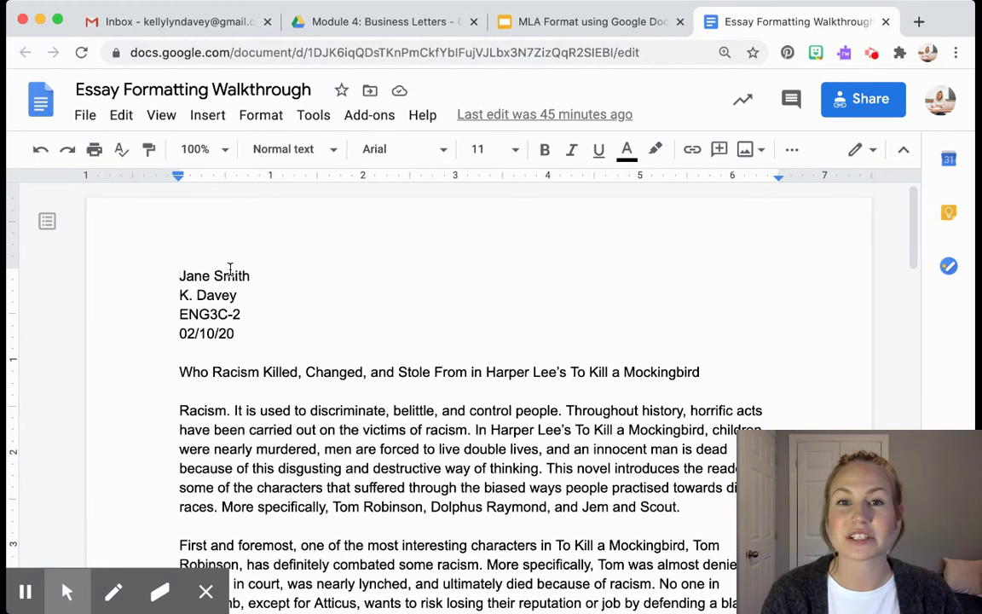
- Set the entire essay text, from the heading through the Works Cited entry, to Times New Roman at font size 12
left_click(180, 265)
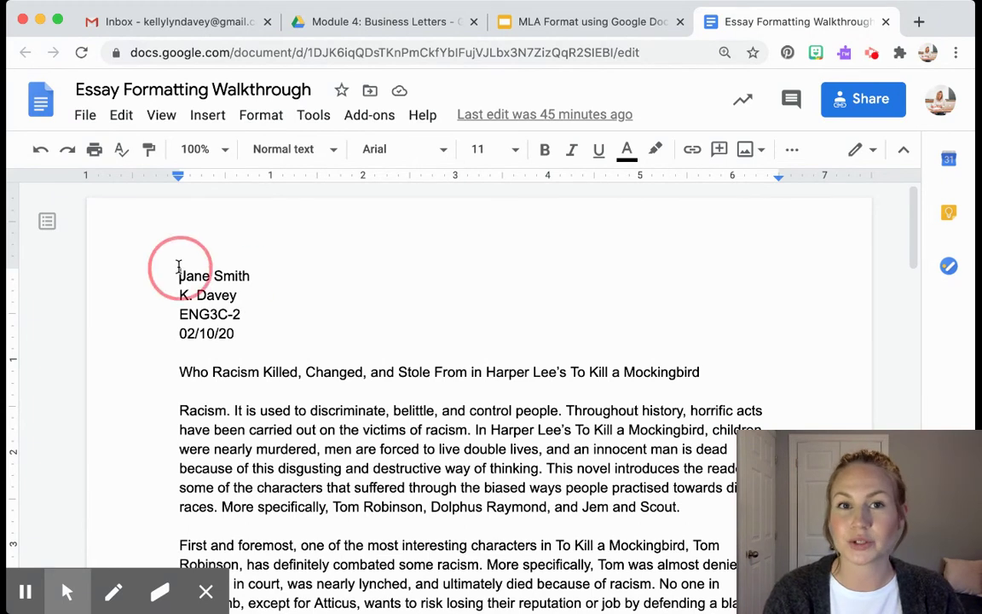
left_click_drag(180, 275, 751, 588)
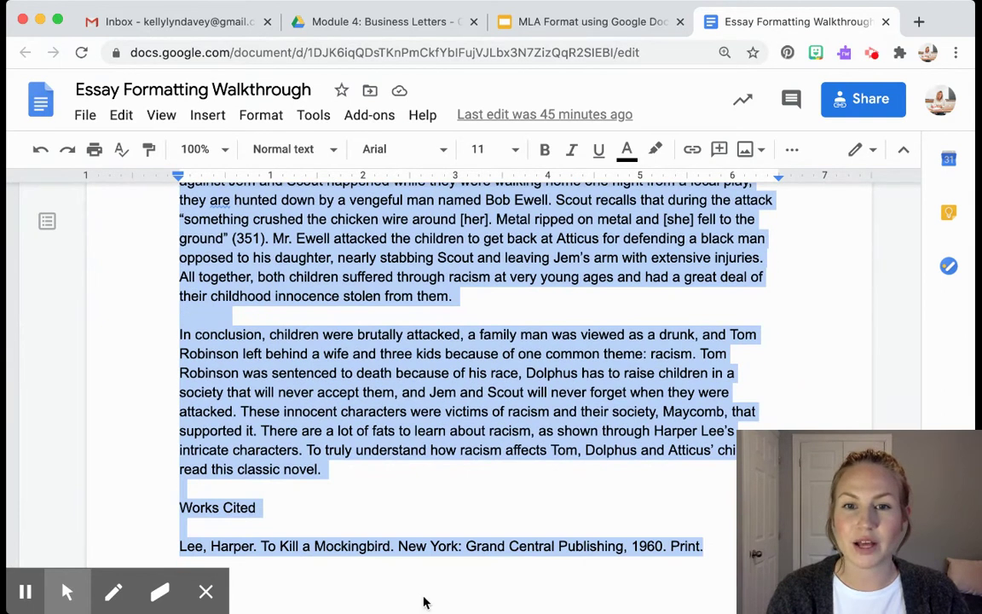
left_click(444, 151)
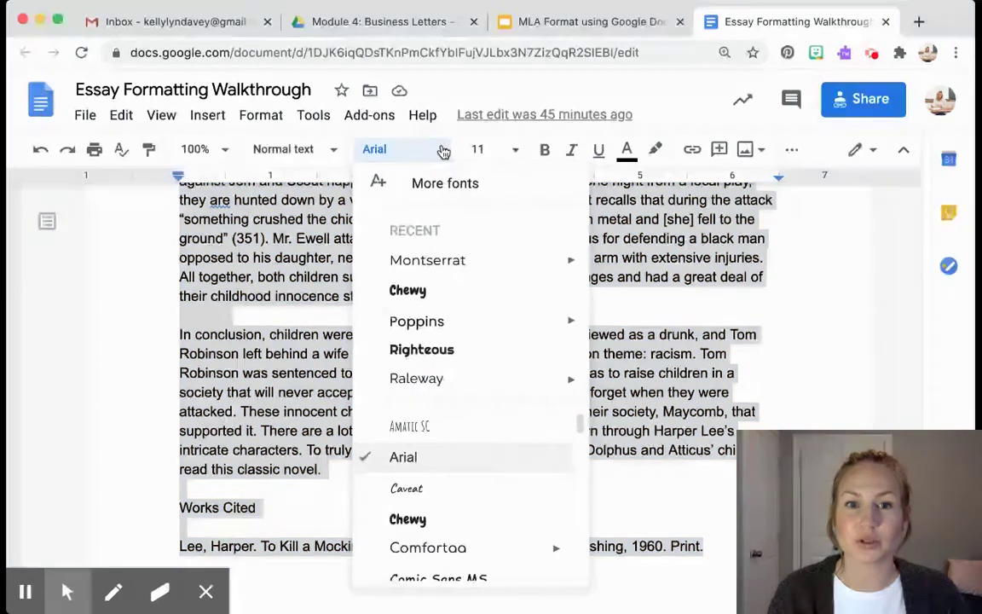
scroll(427, 508, "down", 3)
scroll(427, 510, "down", 8)
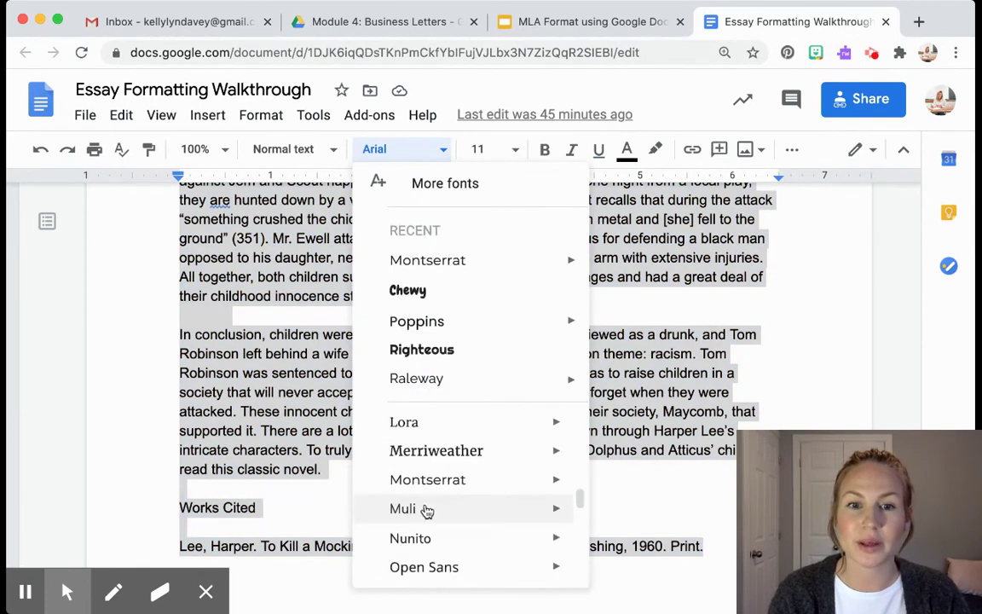
scroll(426, 511, "down", 4)
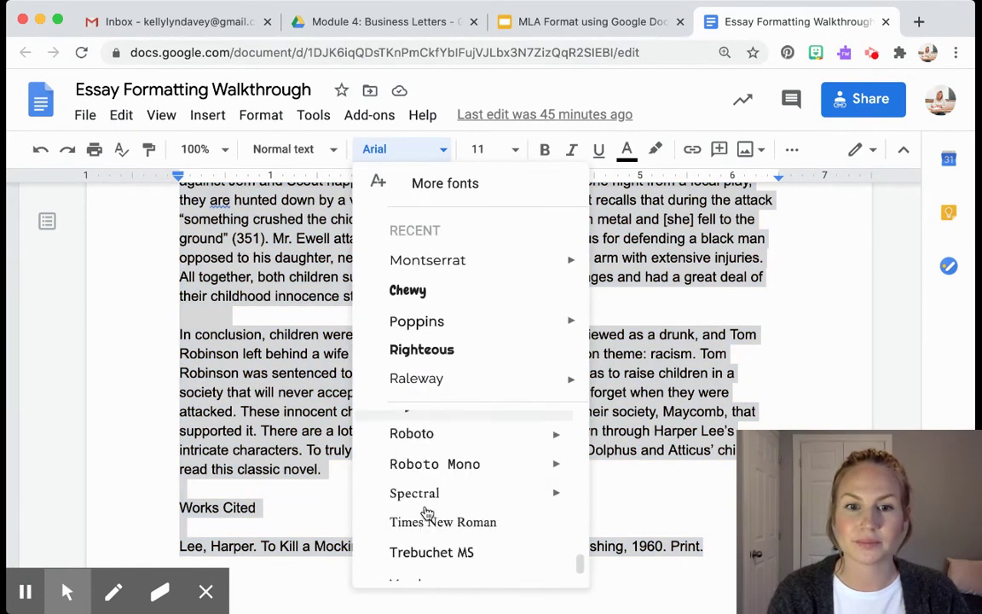
left_click(423, 510)
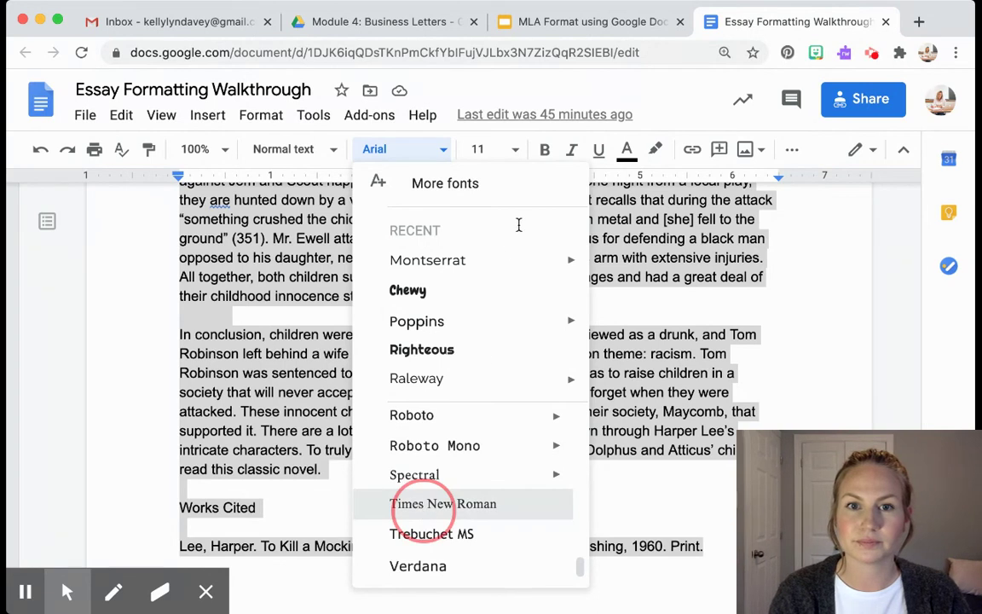
left_click(518, 151)
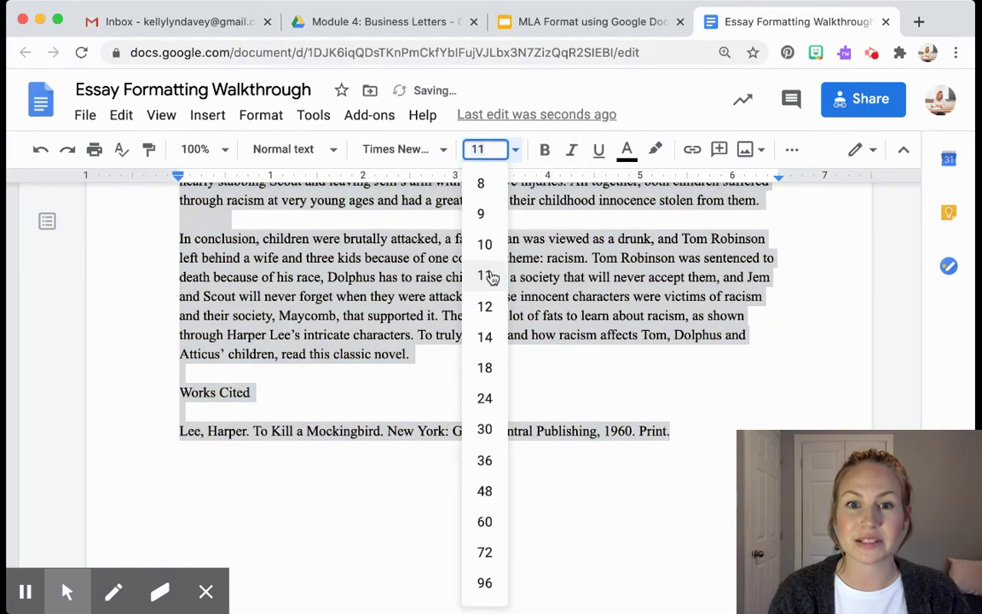
left_click(485, 309)
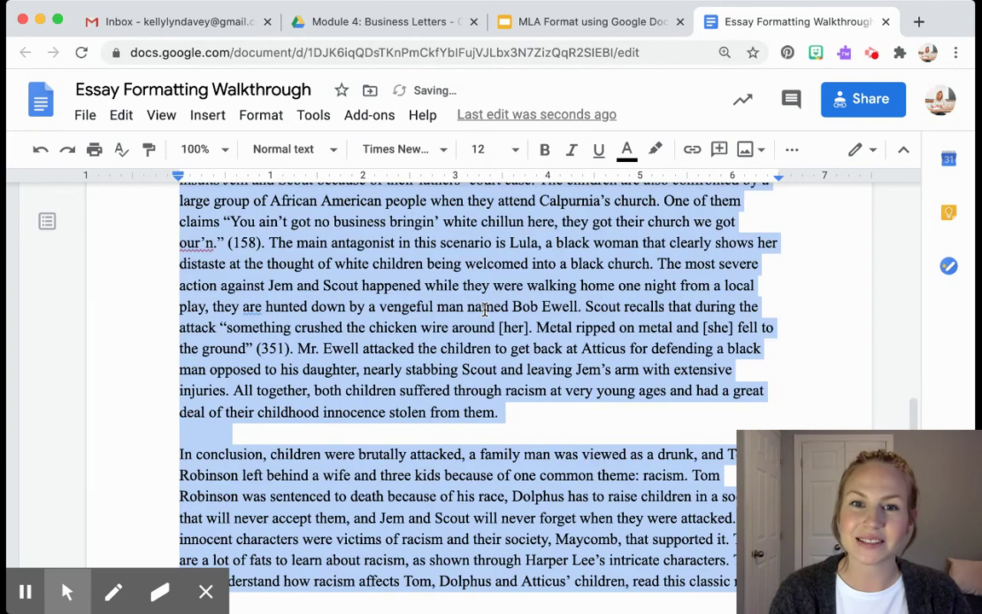
- Set the line spacing of the entire selected essay to Double
left_click(792, 154)
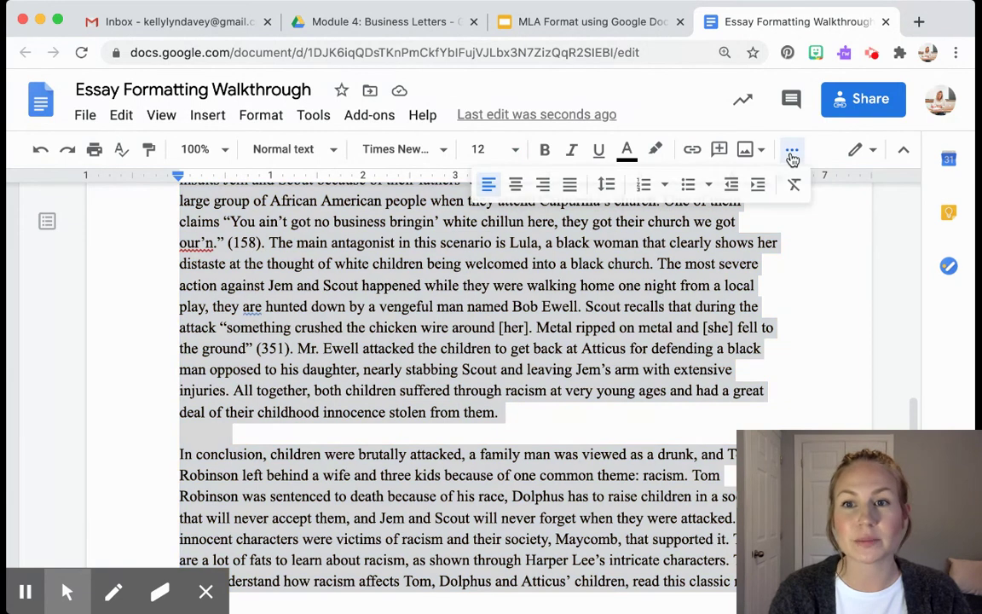
left_click(608, 186)
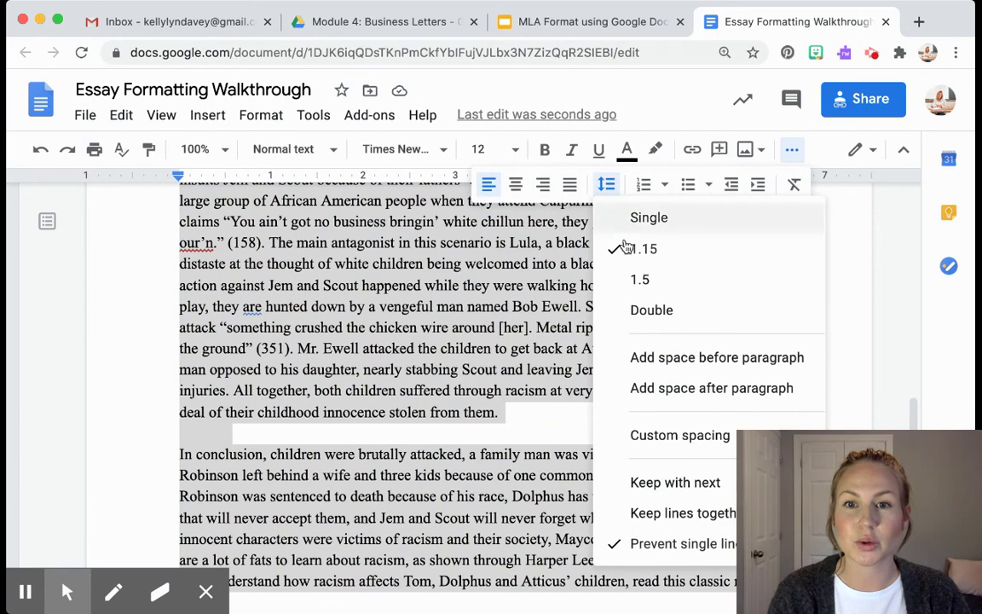
left_click(638, 316)
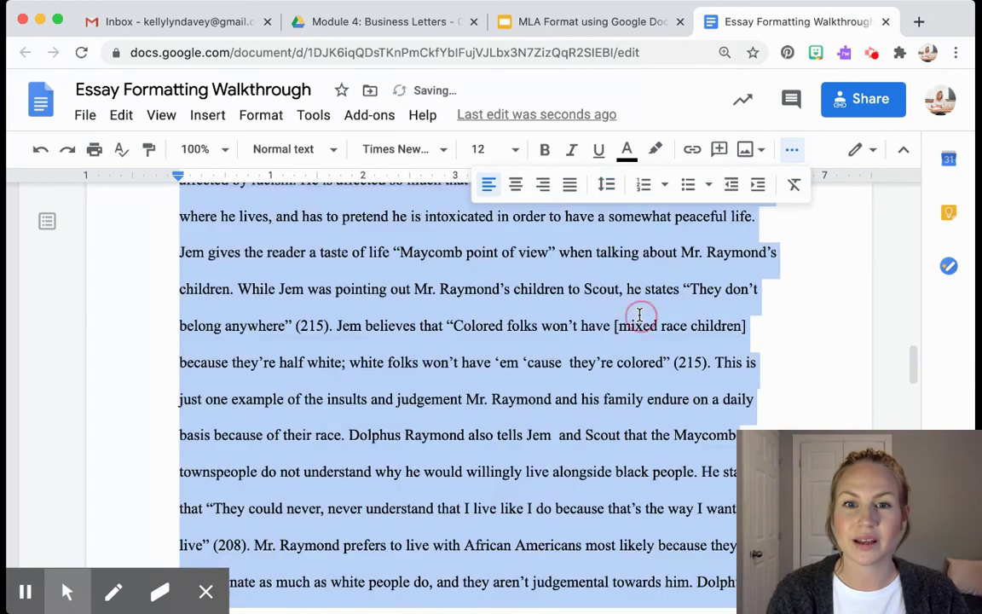
- Insert page numbers in the upper-right header of every page, starting on page one, with the student's last name before the number
left_click(568, 347)
scroll(568, 347, "up", 10)
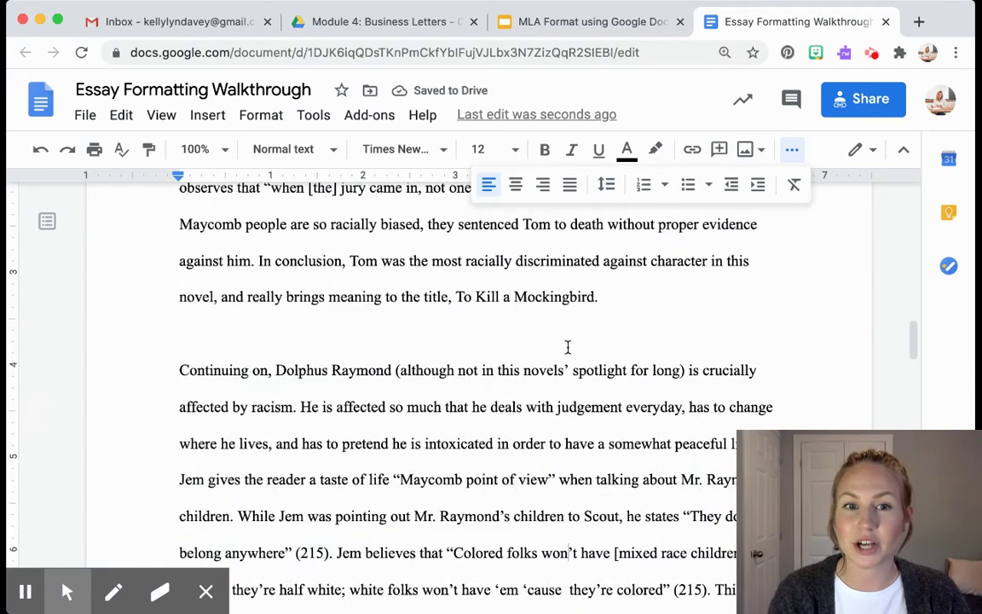
scroll(567, 348, "up", 10)
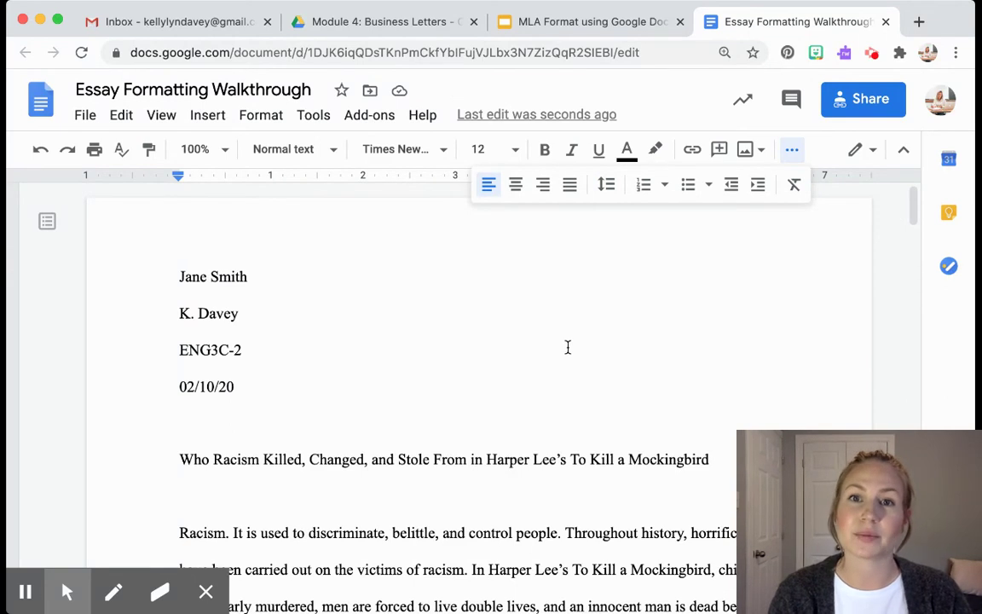
left_click(701, 461)
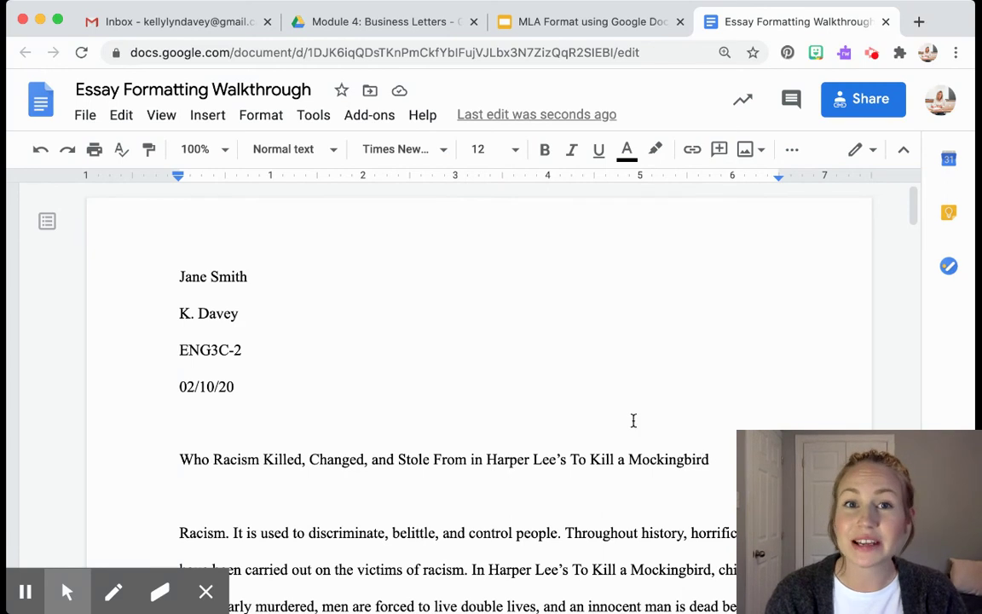
left_click(210, 119)
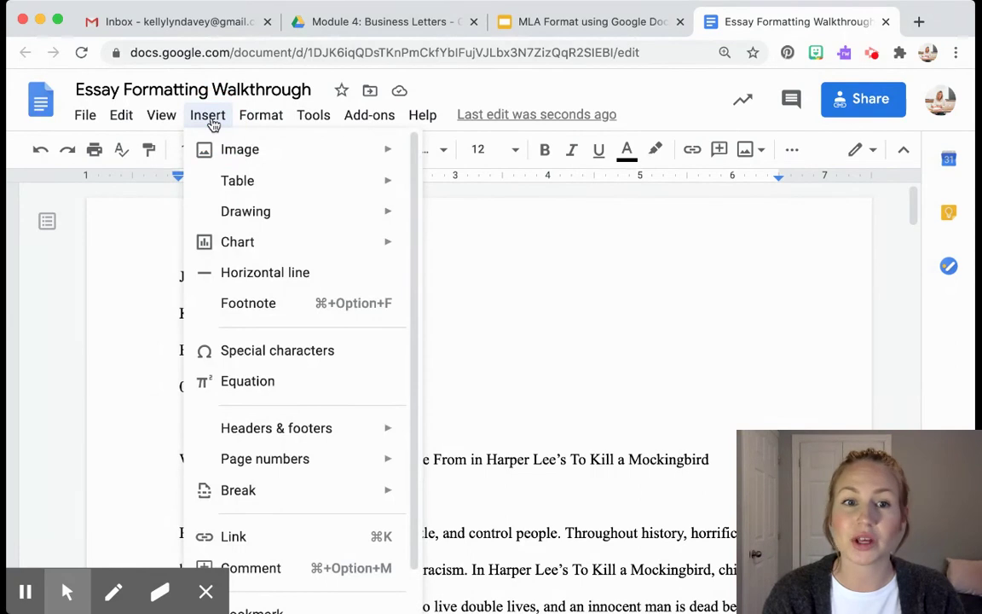
mouse_move(301, 460)
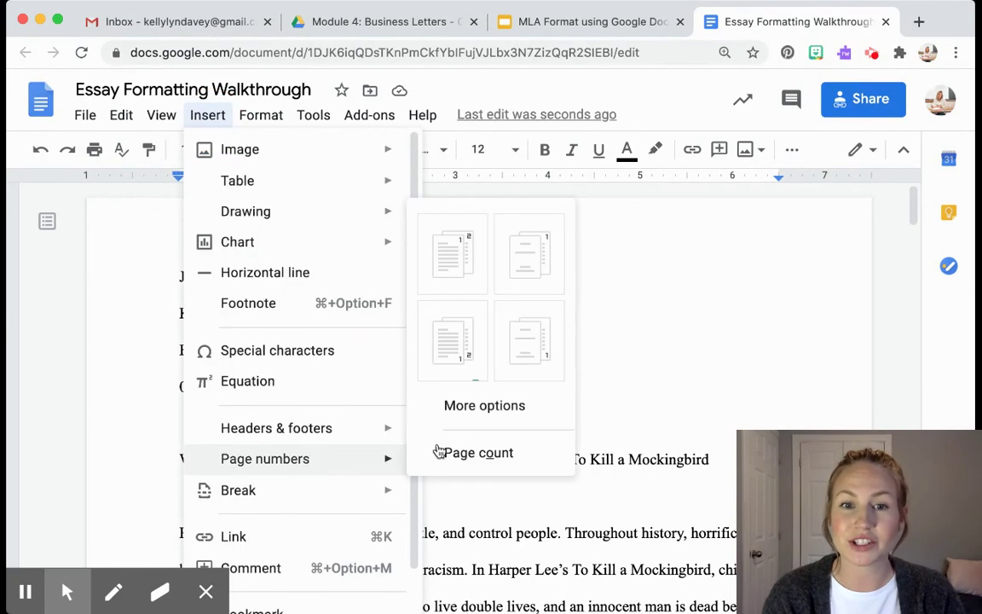
left_click(465, 246)
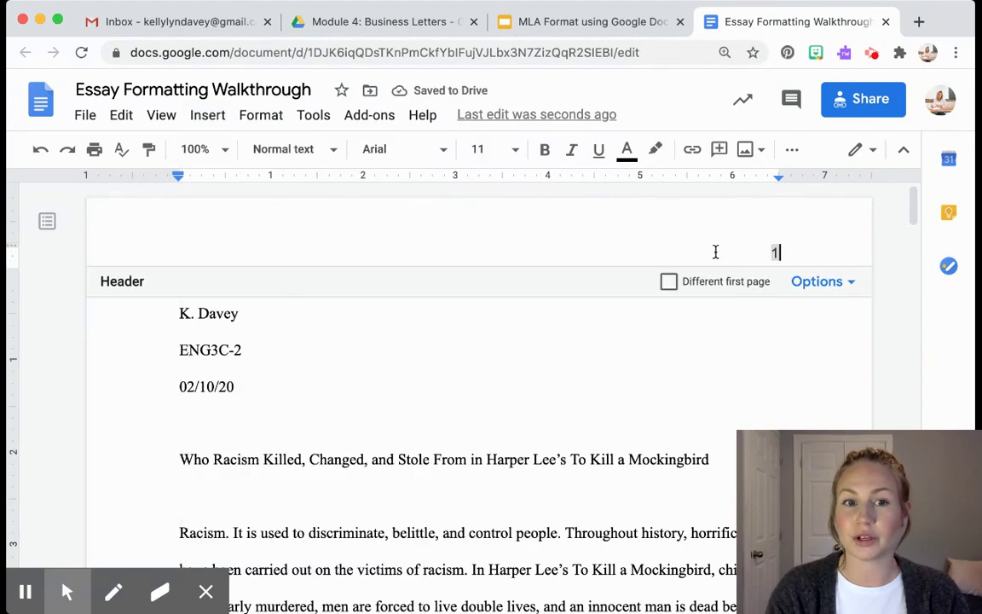
type("S")
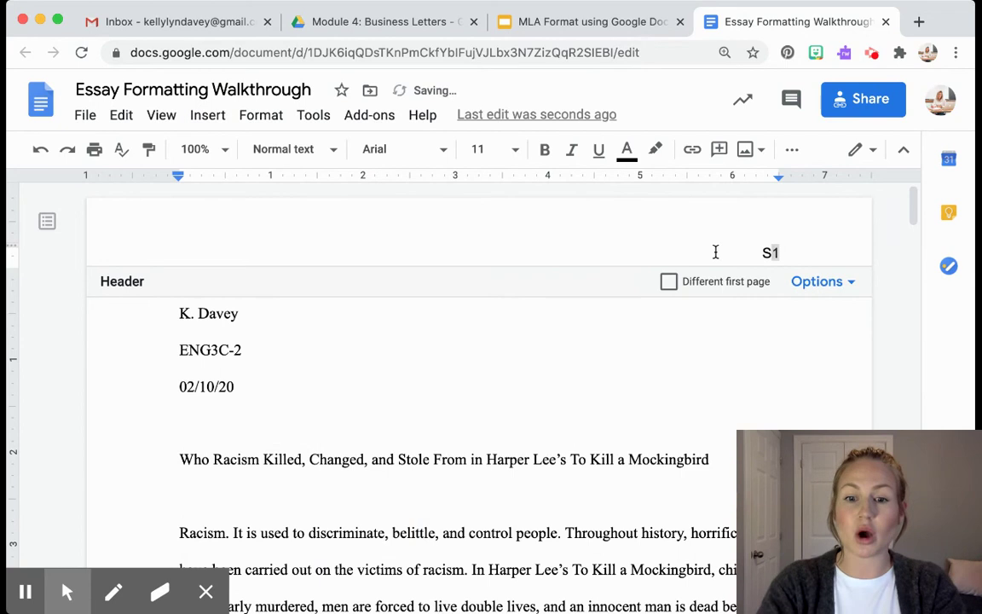
type("mith")
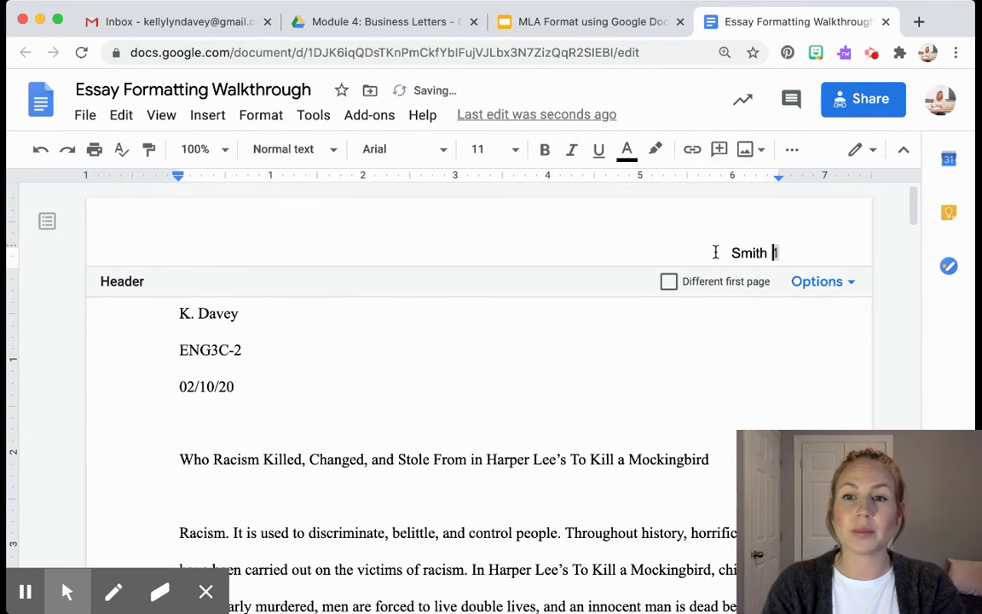
- Set the header's last name and page number to Times New Roman at font size 12, and return to the essay body
double_click(759, 251)
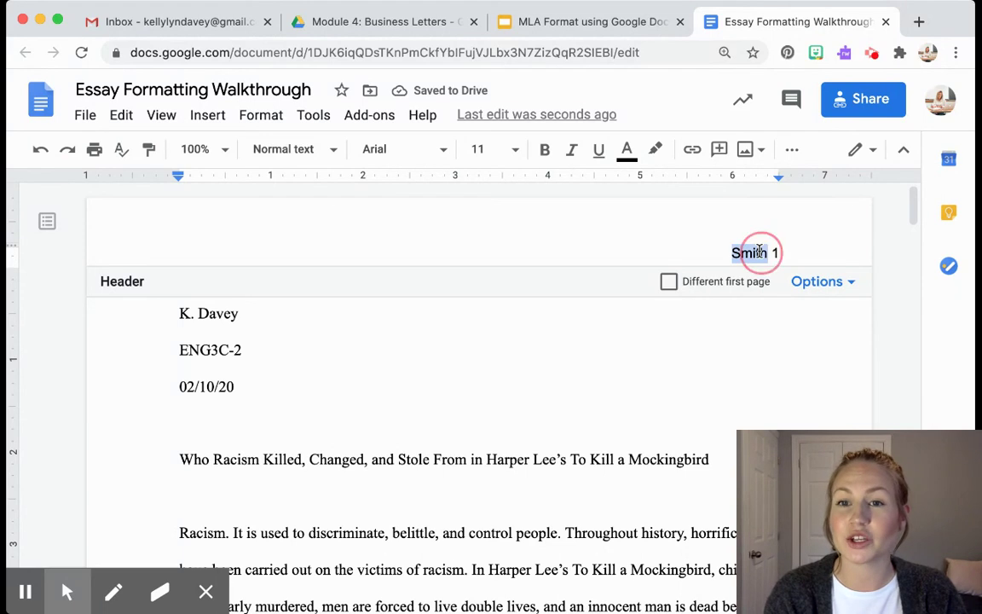
left_click_drag(728, 253, 821, 255)
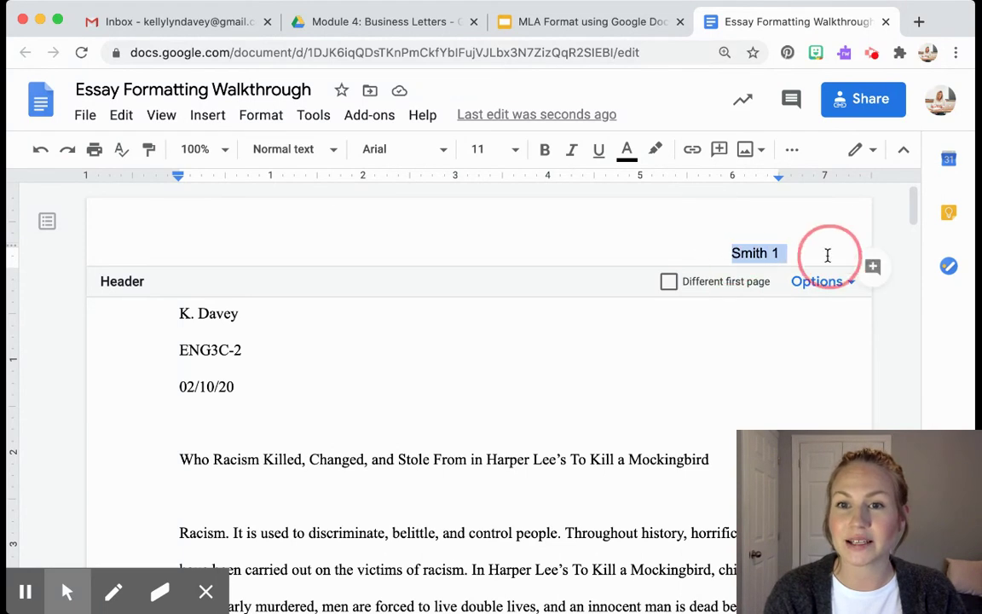
left_click(444, 150)
left_click(392, 261)
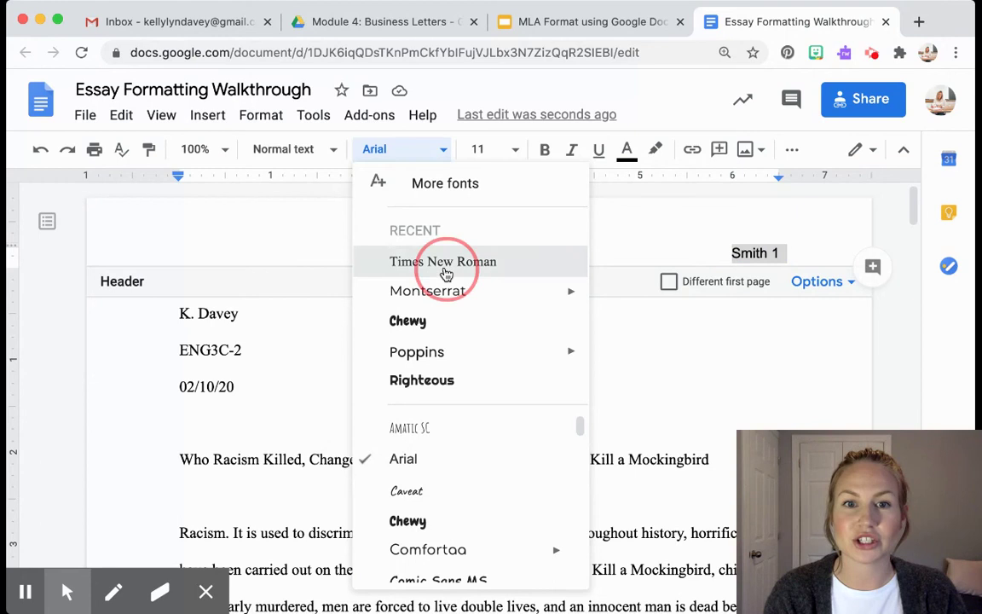
left_click(478, 147)
type("12")
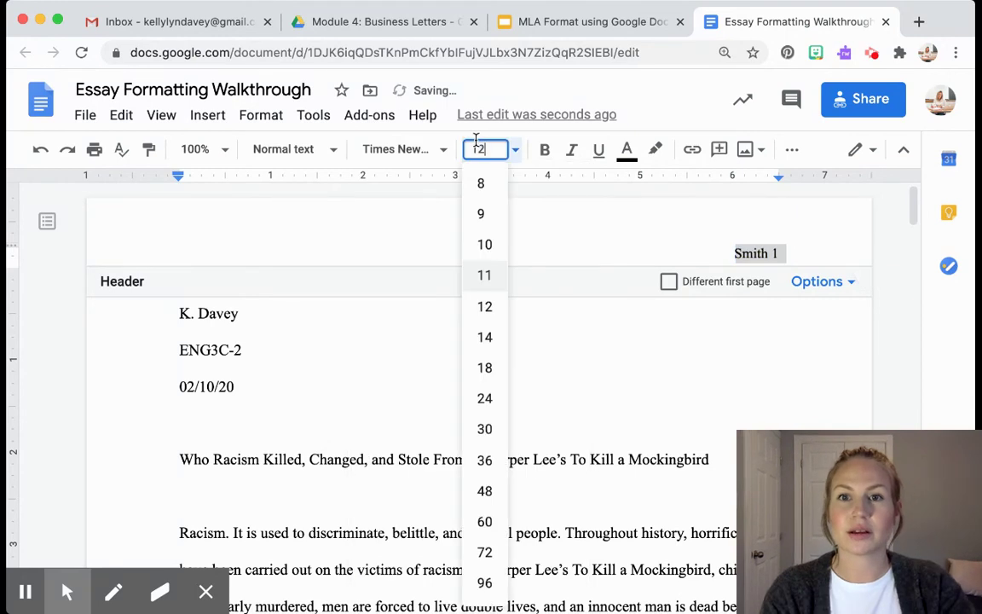
key("Return")
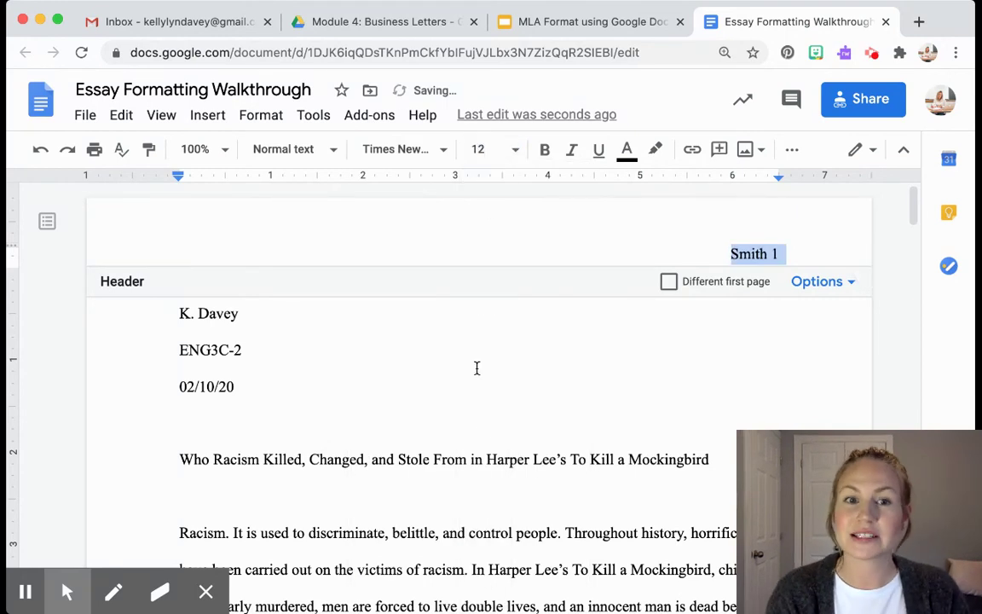
left_click(491, 402)
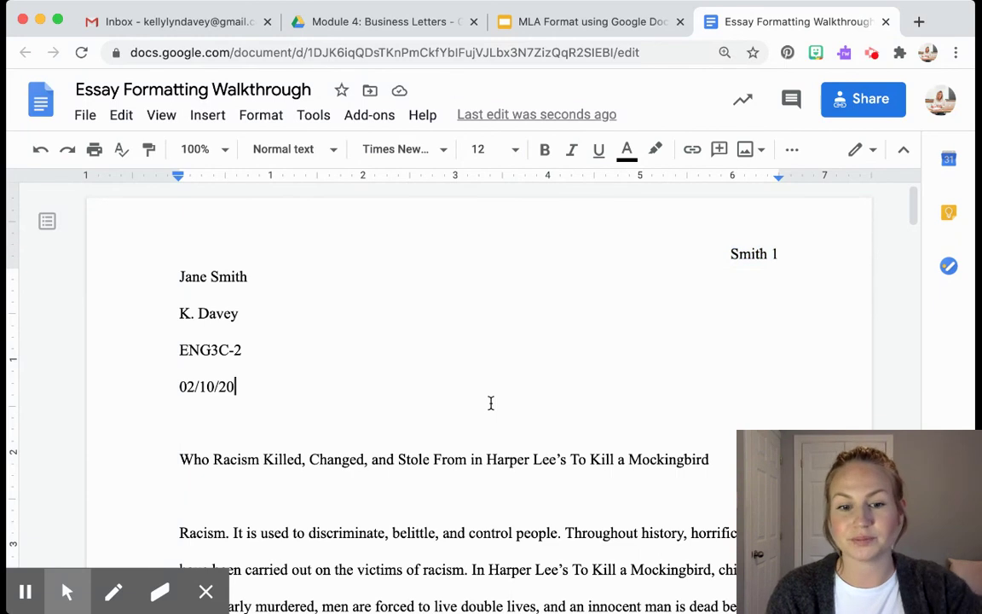
- Center the essay title below the heading block
scroll(425, 470, "down", 1)
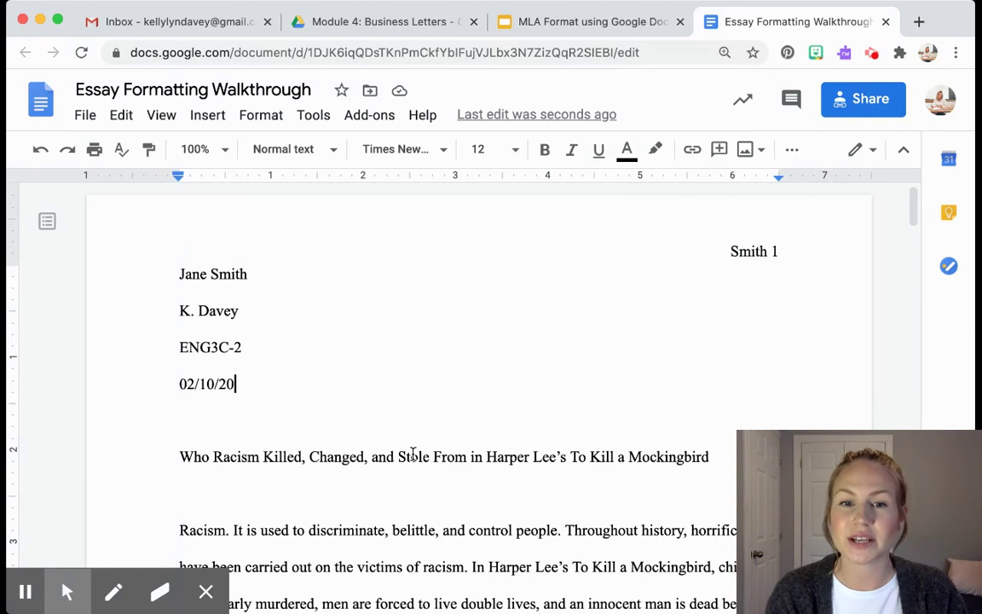
double_click(413, 457)
triple_click(413, 456)
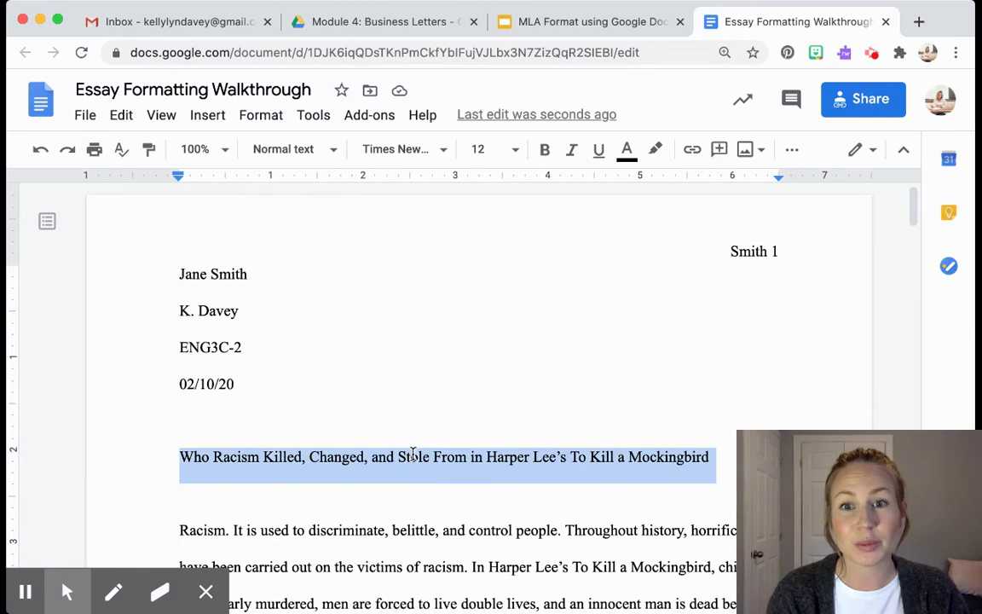
left_click(792, 149)
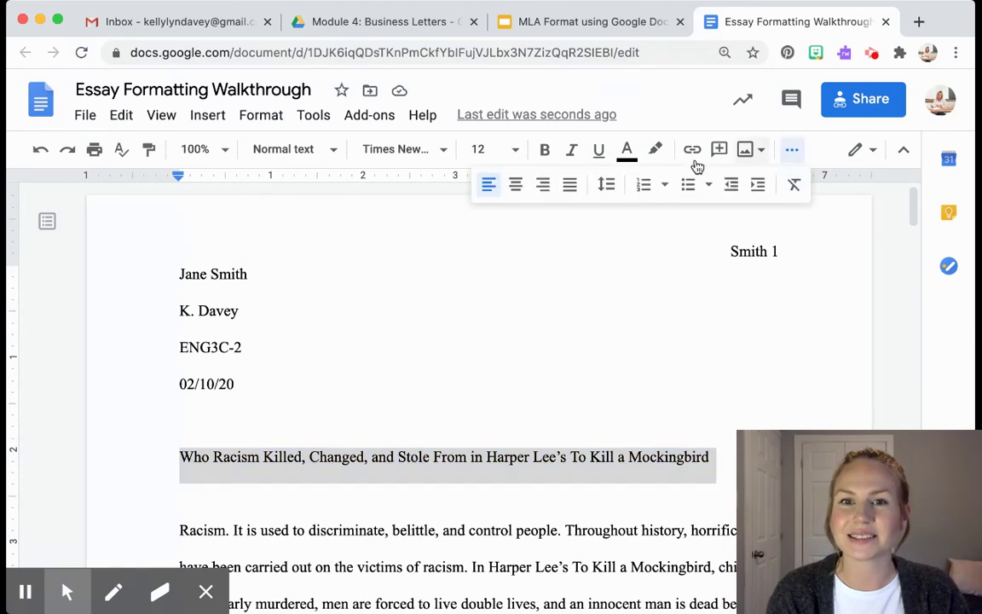
left_click(515, 186)
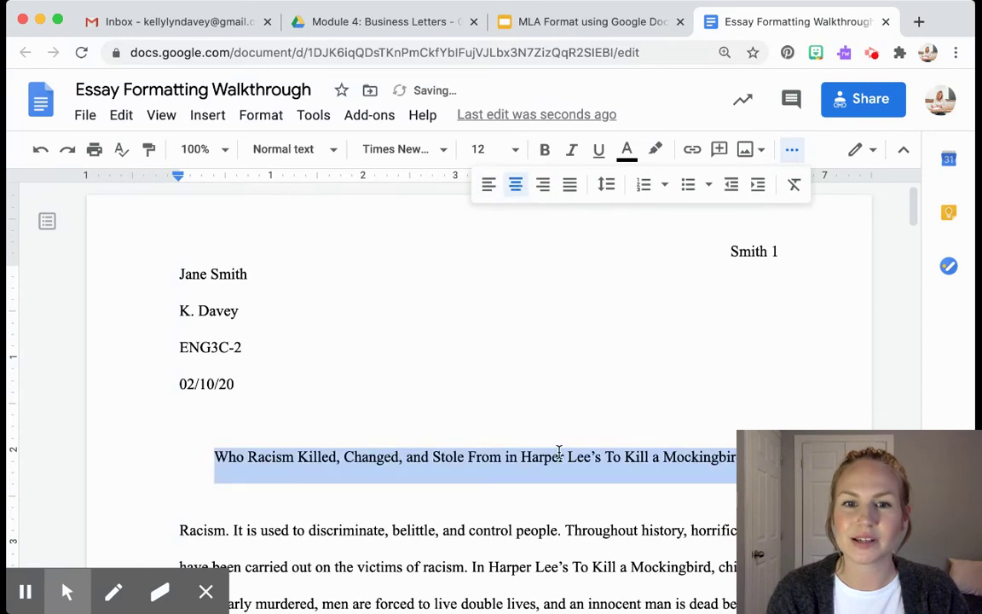
left_click(560, 455)
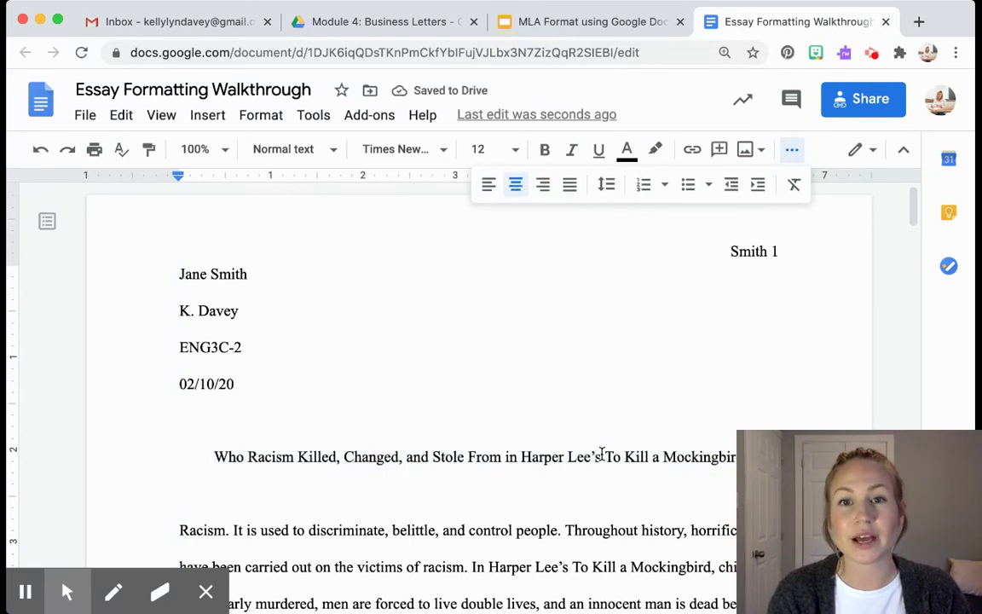
- Italicize the novel title To Kill a Mockingbird within the essay title
left_click_drag(603, 455, 735, 461)
key("super+i")
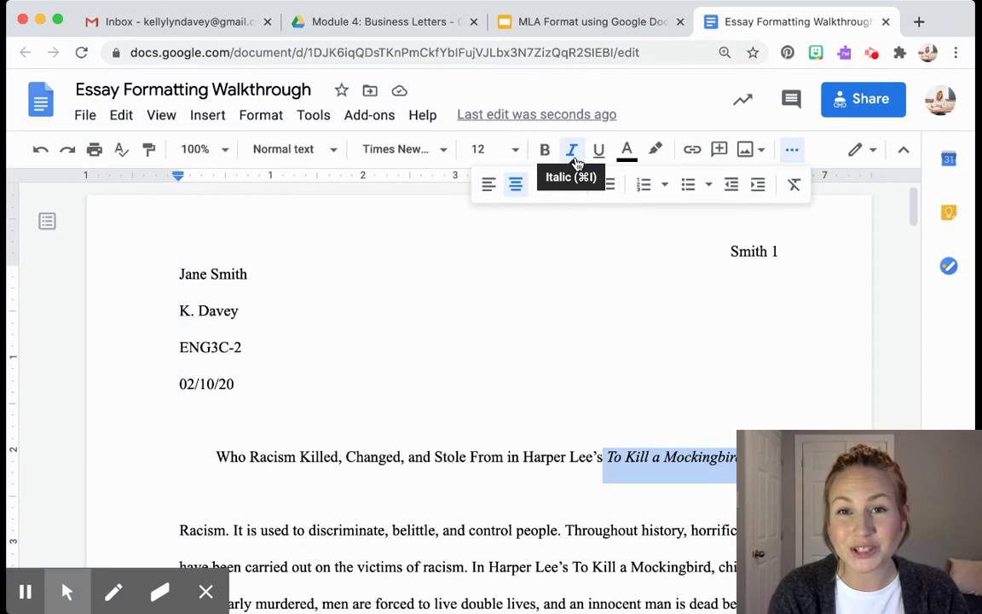
left_click(323, 504)
key("Up")
key("Up")
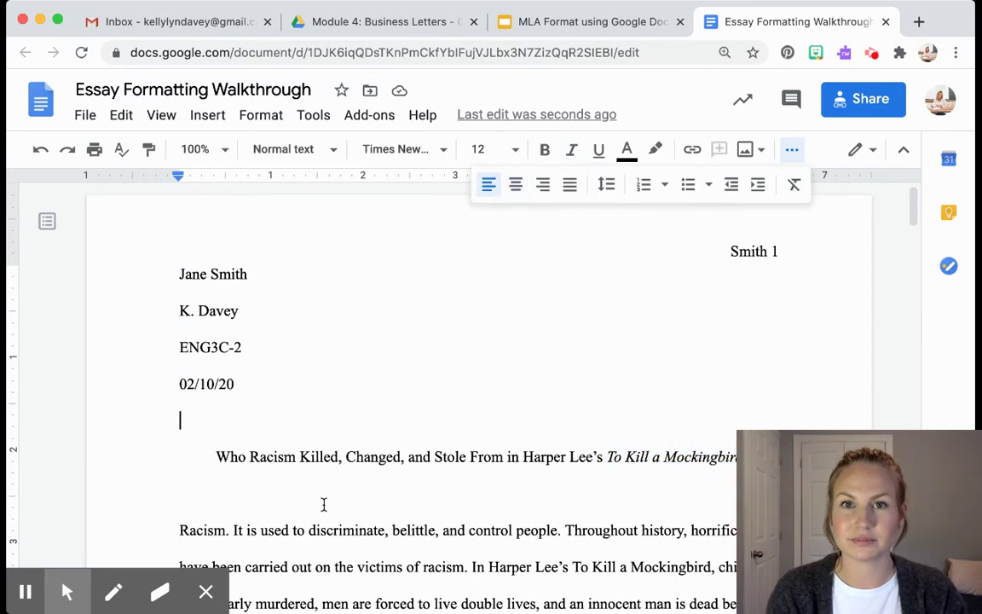
- Indent the first lines of the introduction starting "Racism." and the body paragraph starting "First and foremost" by one tab
scroll(323, 504, "down", 5)
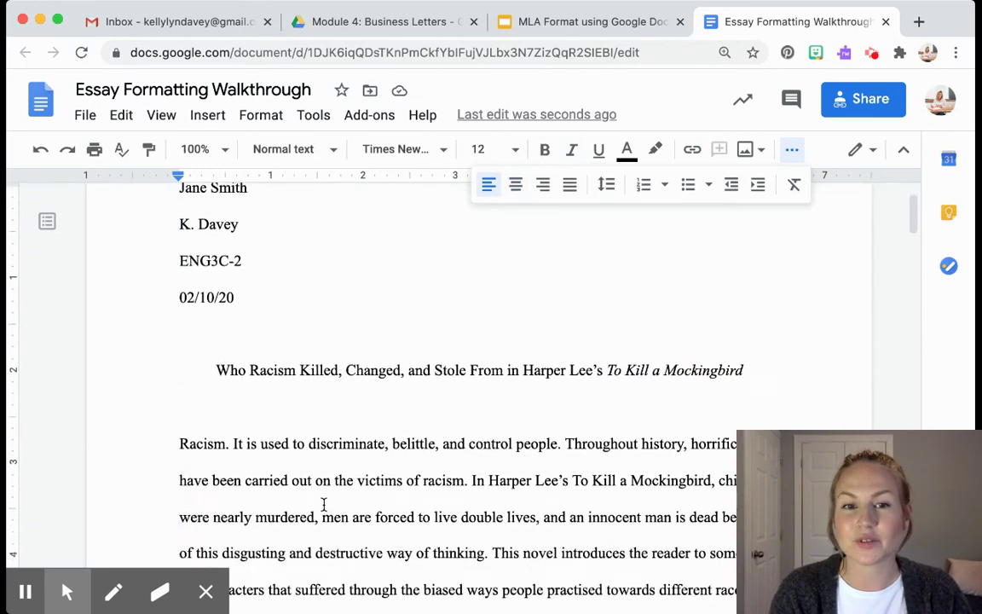
left_click(167, 358)
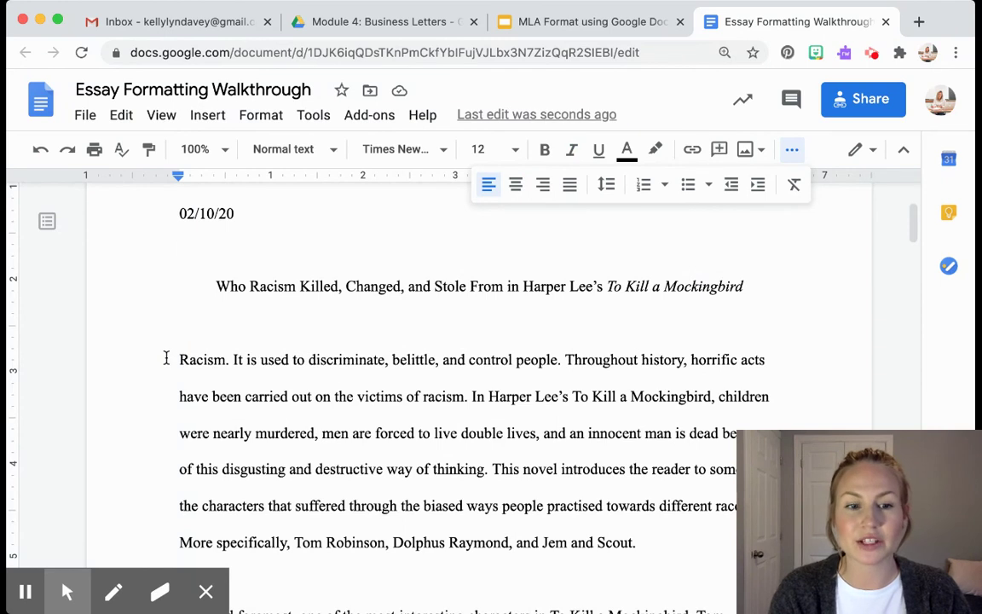
key("Tab")
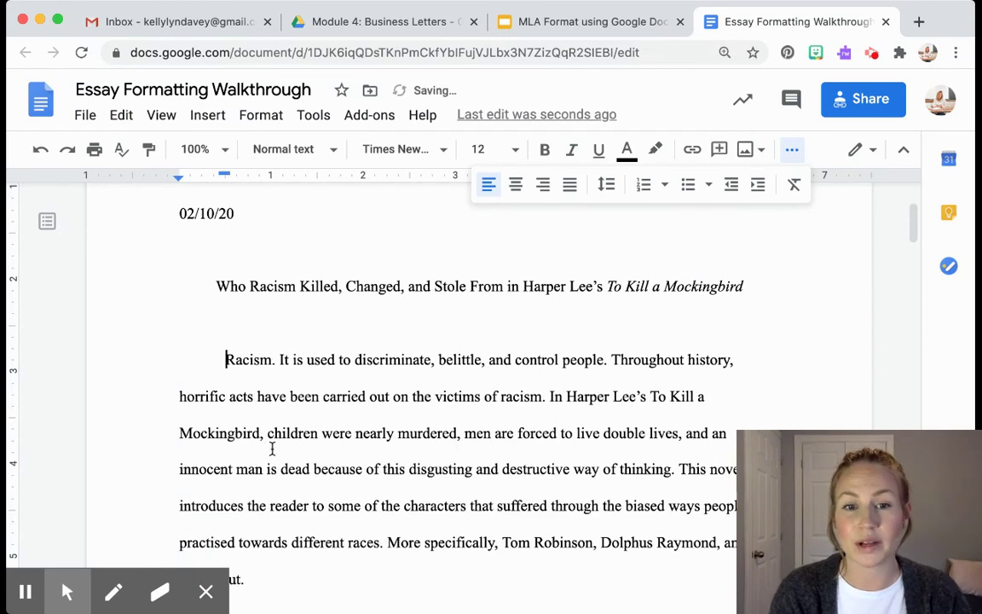
scroll(272, 448, "down", 5)
left_click(175, 362)
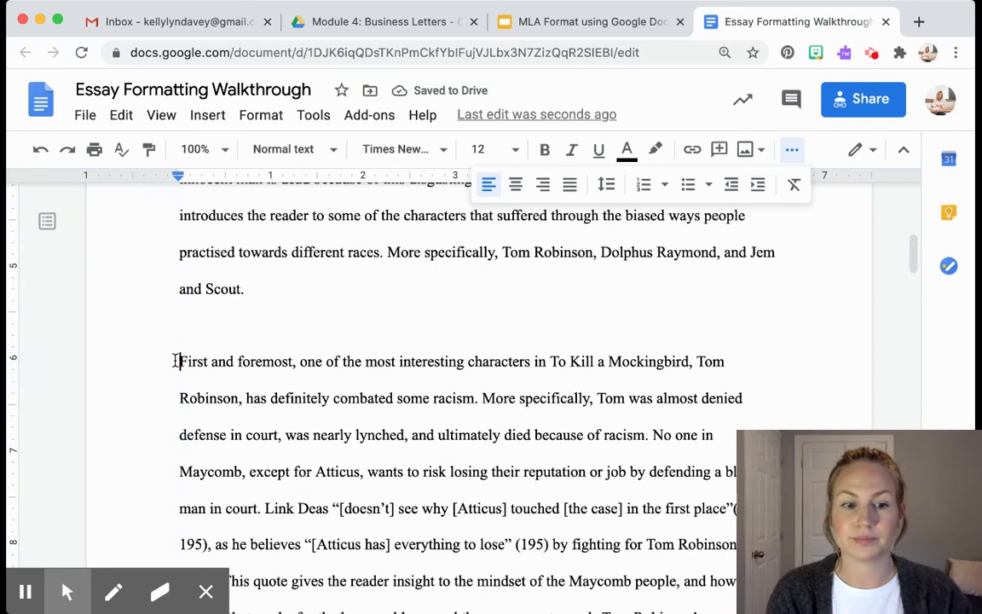
key("Tab")
left_click(238, 325)
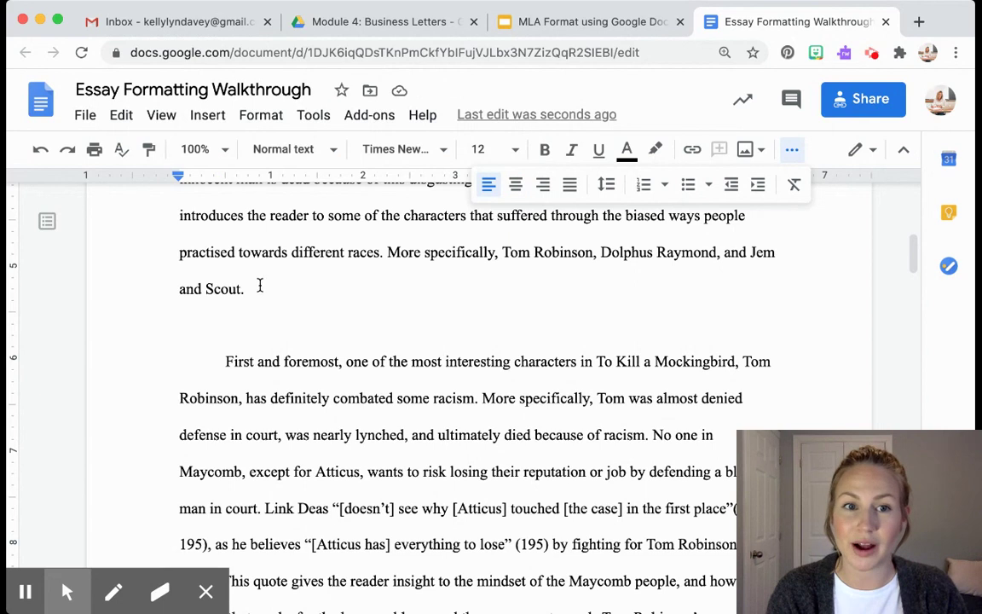
left_click(259, 289)
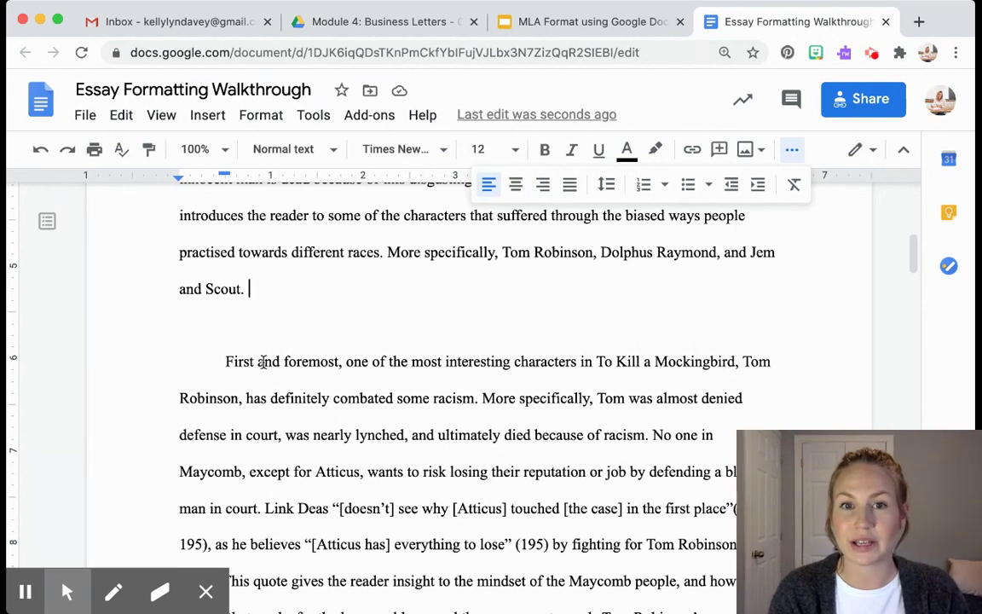
left_click(246, 320)
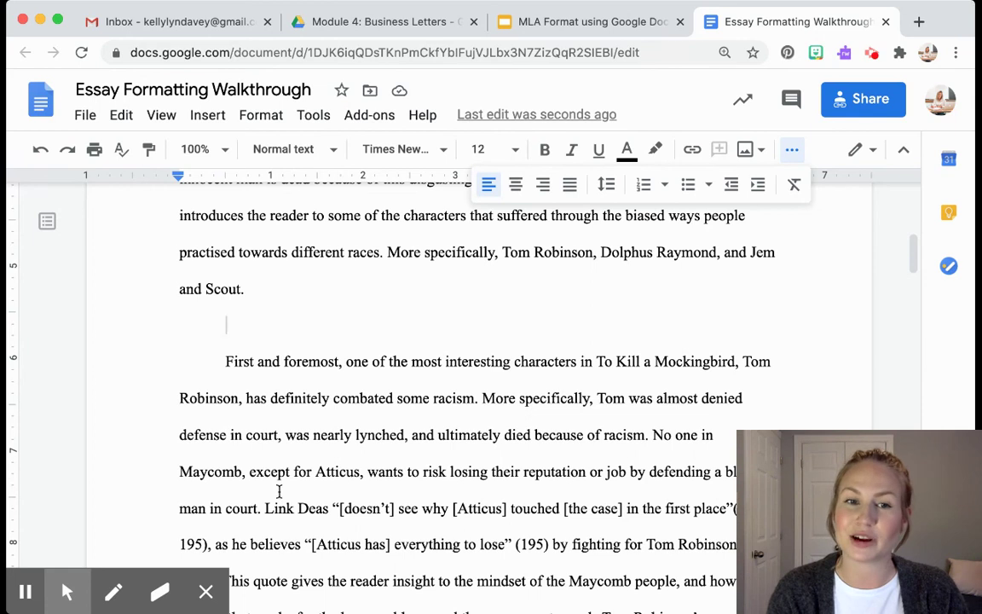
- Indent the first lines of the paragraphs starting "Continuing on", "Finally" and "In conclusion" by one tab each
scroll(279, 492, "down", 3)
scroll(279, 492, "down", 20)
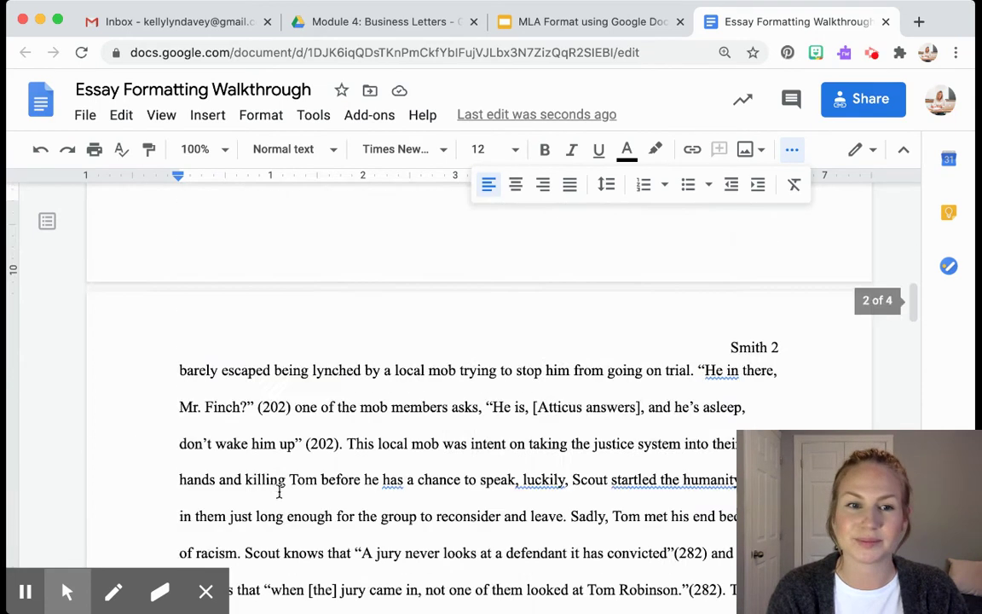
left_click(180, 422)
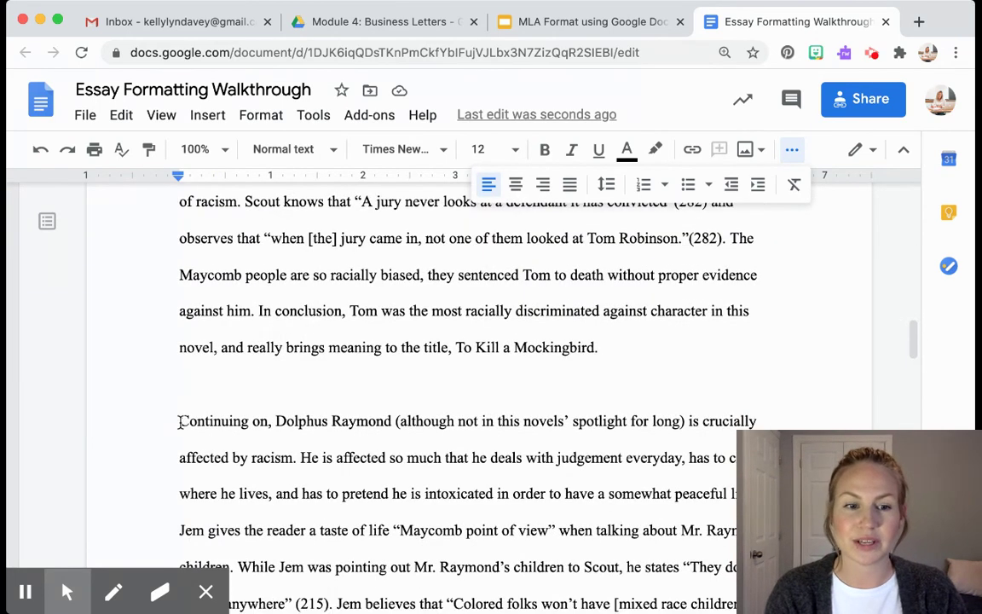
key("Tab")
scroll(247, 499, "down", 3)
scroll(253, 506, "down", 12)
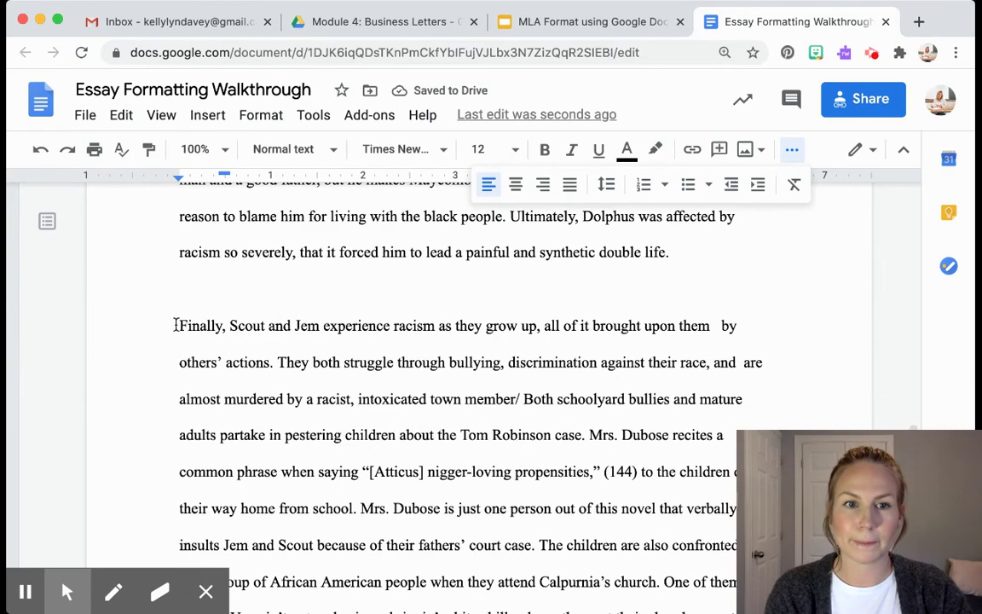
left_click(176, 326)
key("Tab")
scroll(290, 434, "down", 15)
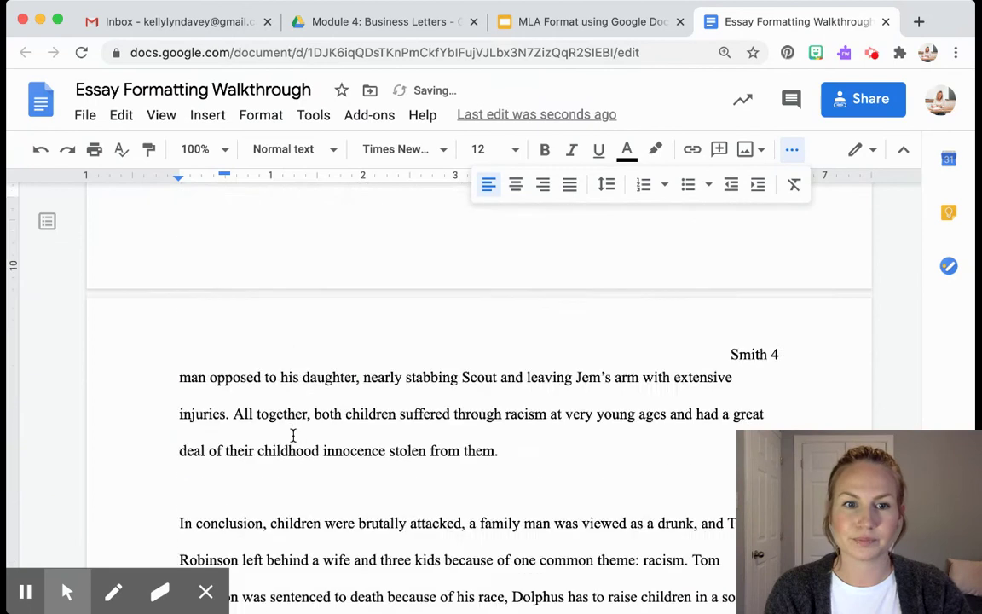
left_click(176, 390)
key("Tab")
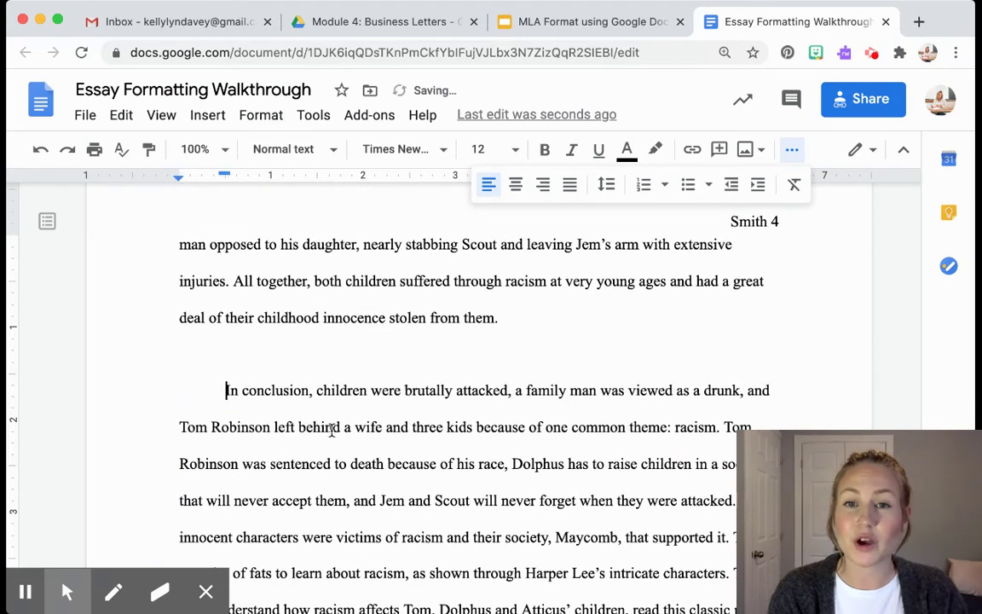
- Push the Works Cited heading and its citation onto a new page by adding blank lines after the conclusion
scroll(332, 431, "down", 6)
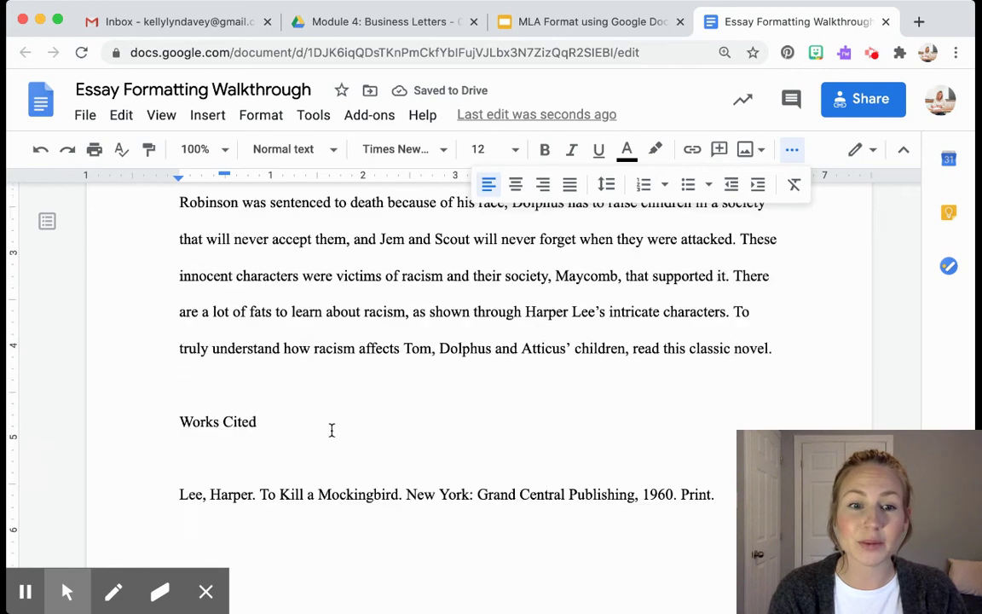
scroll(332, 430, "down", 1)
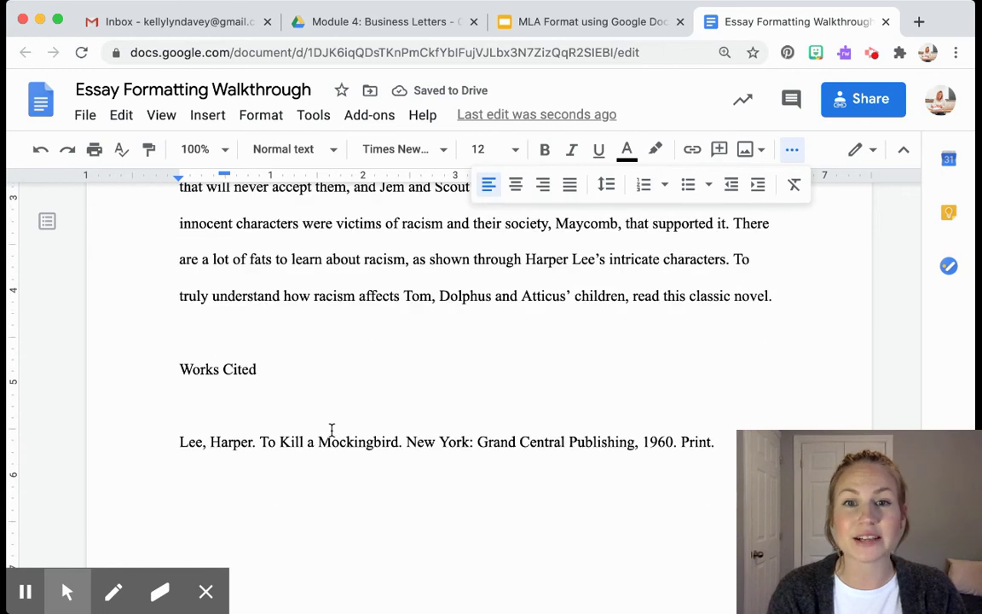
left_click(253, 336)
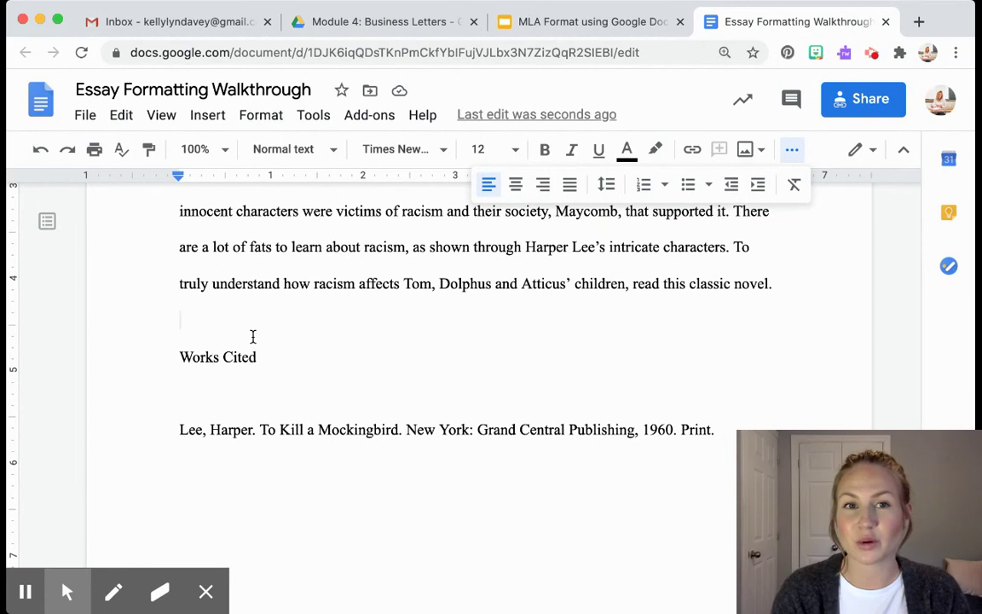
key("Return")
key("Return")
key("Return")
key("Return")
key("Return")
key("Return")
key("Return")
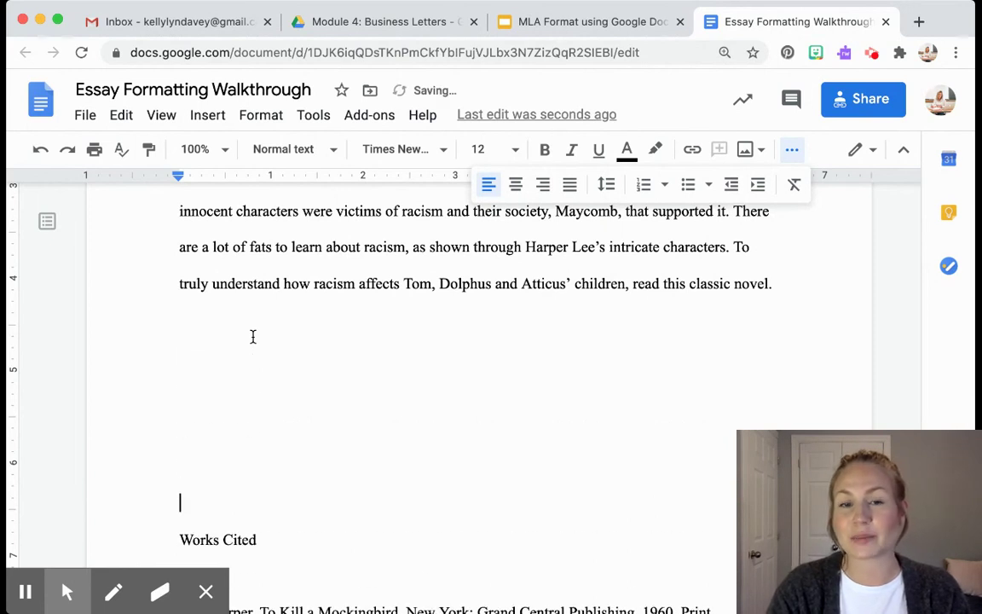
scroll(286, 421, "down", 3)
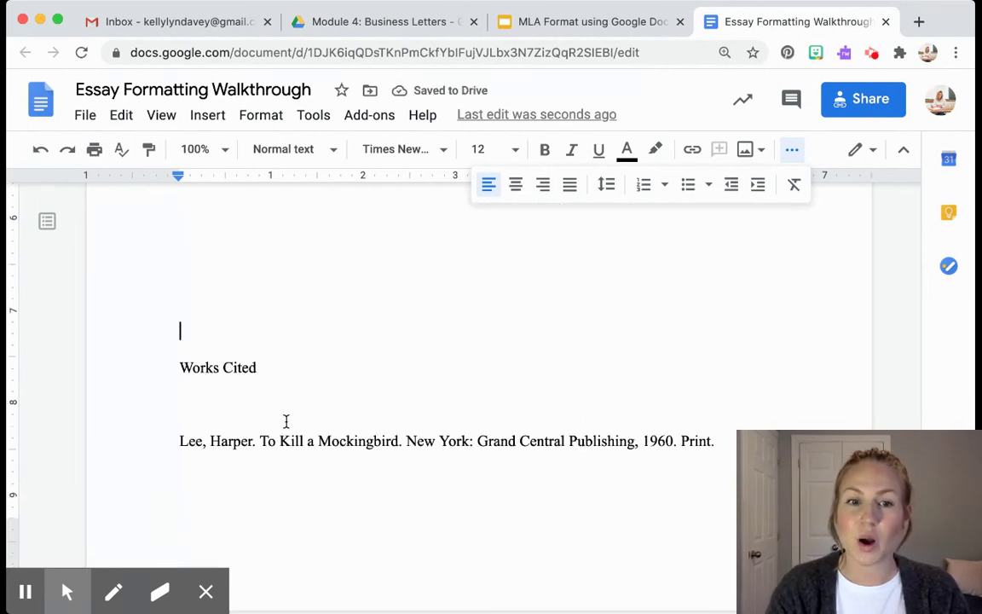
key("Return")
key("Return")
key("Return")
key("Return")
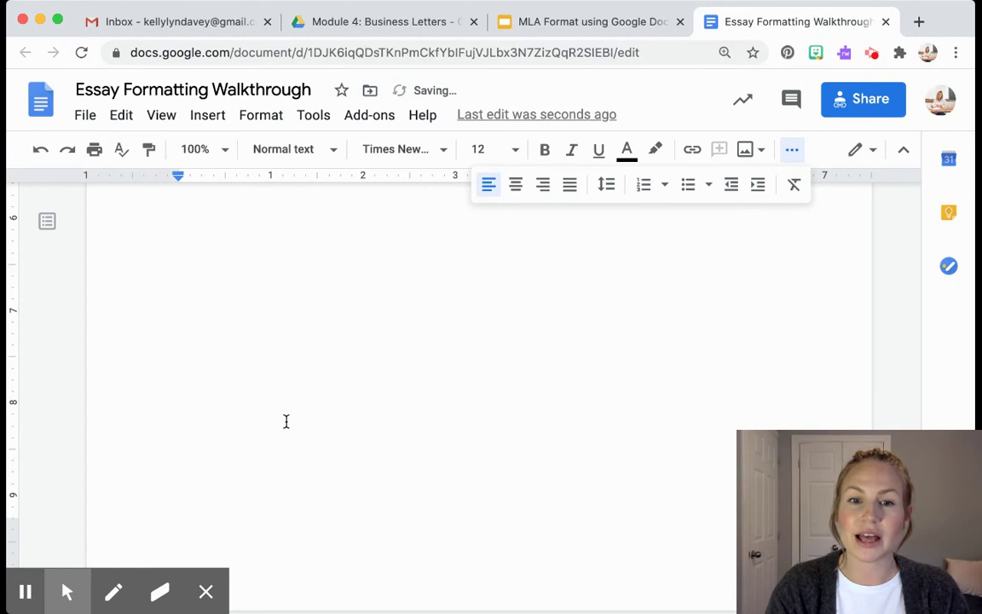
- Center the Works Cited heading at the start of its own page, keeping the citation left-aligned
scroll(346, 473, "down", 5)
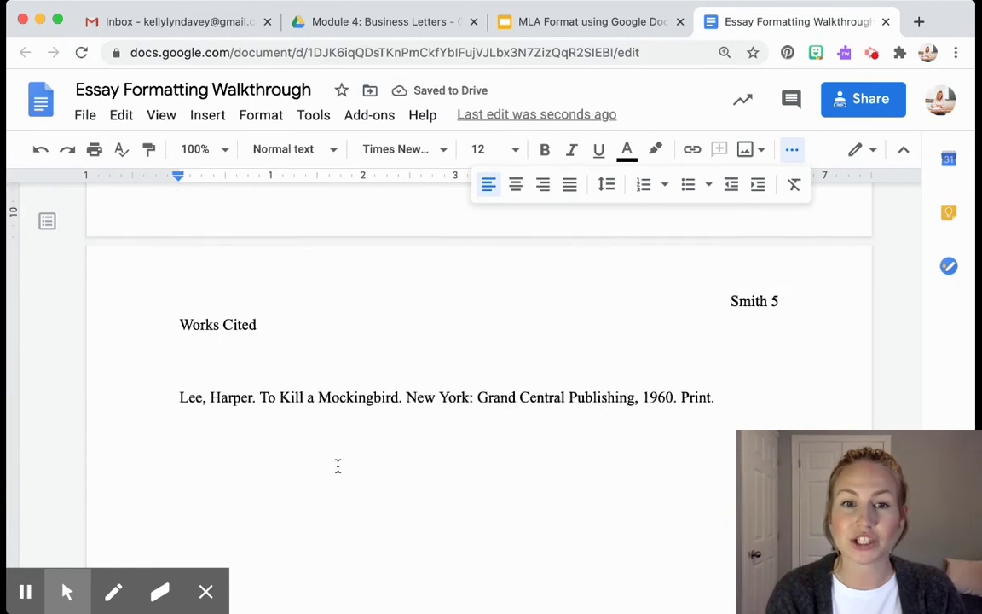
triple_click(237, 325)
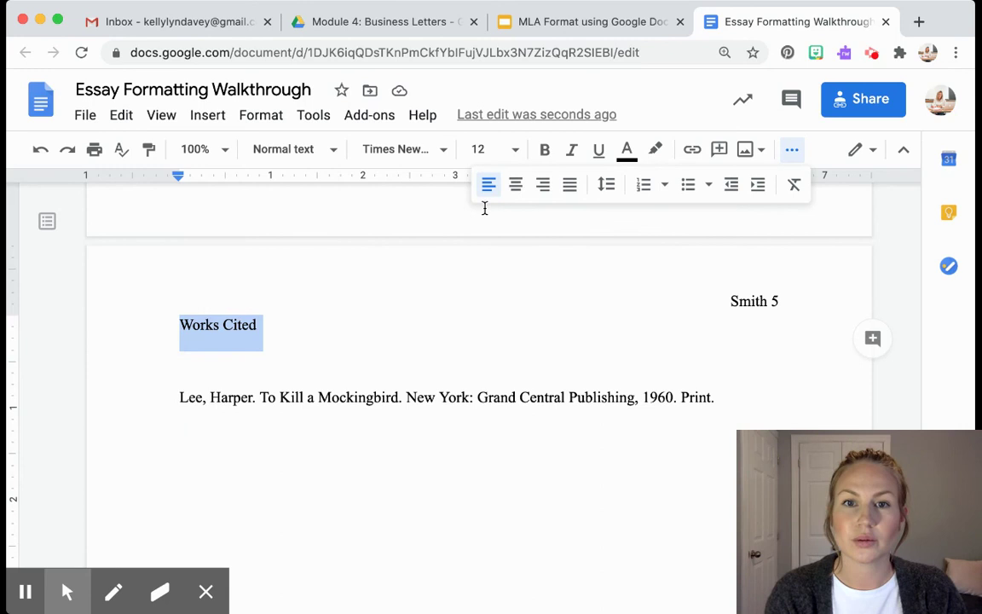
left_click(519, 184)
left_click(476, 397)
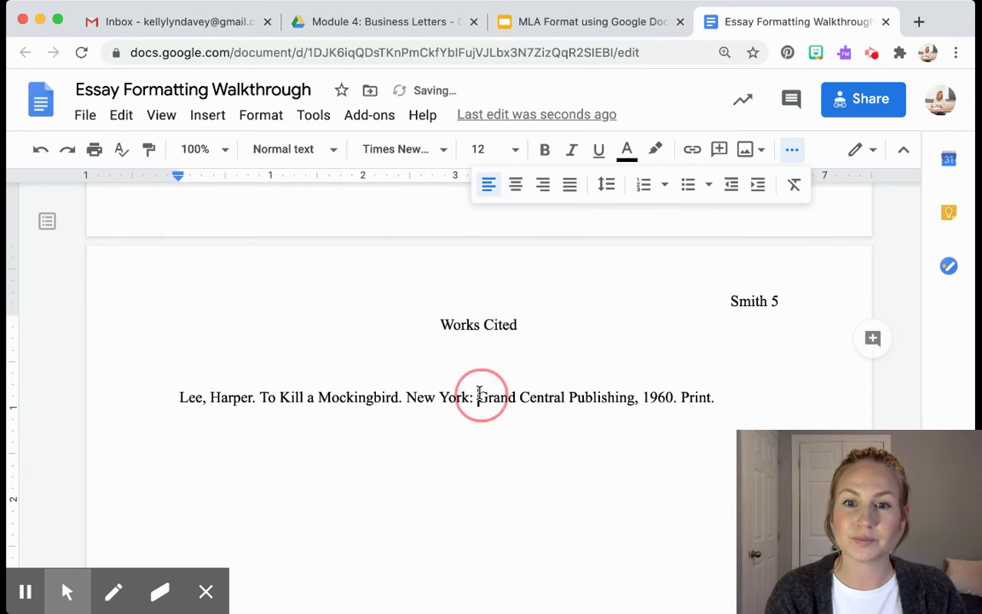
left_click(470, 359)
left_click(515, 184)
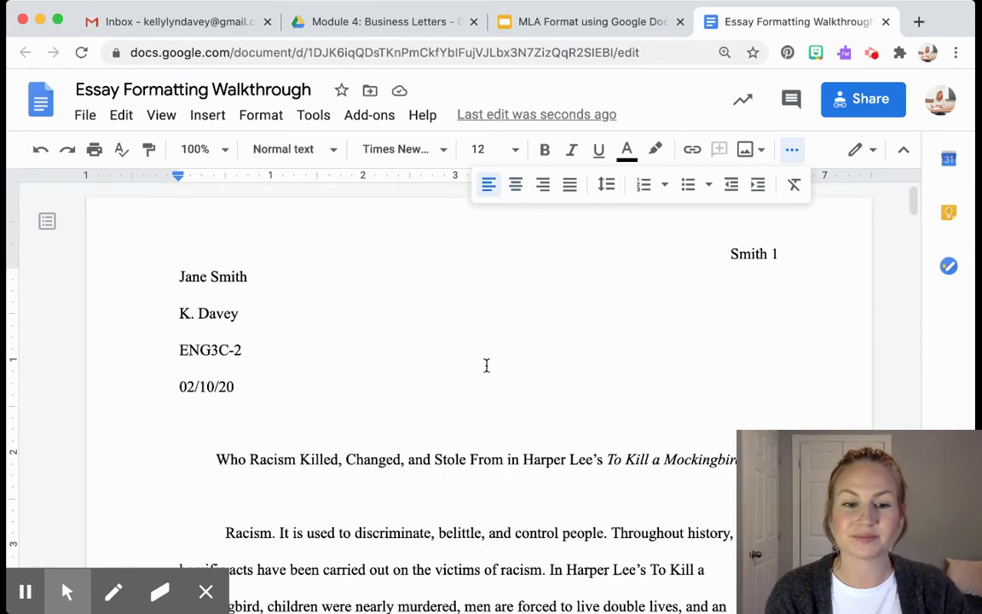
- Review the formatted essay from the heading block through the page-number headers and paragraph indents to the Works Cited page
scroll(486, 365, "down", 3)
scroll(486, 365, "down", 10)
scroll(486, 365, "down", 10)
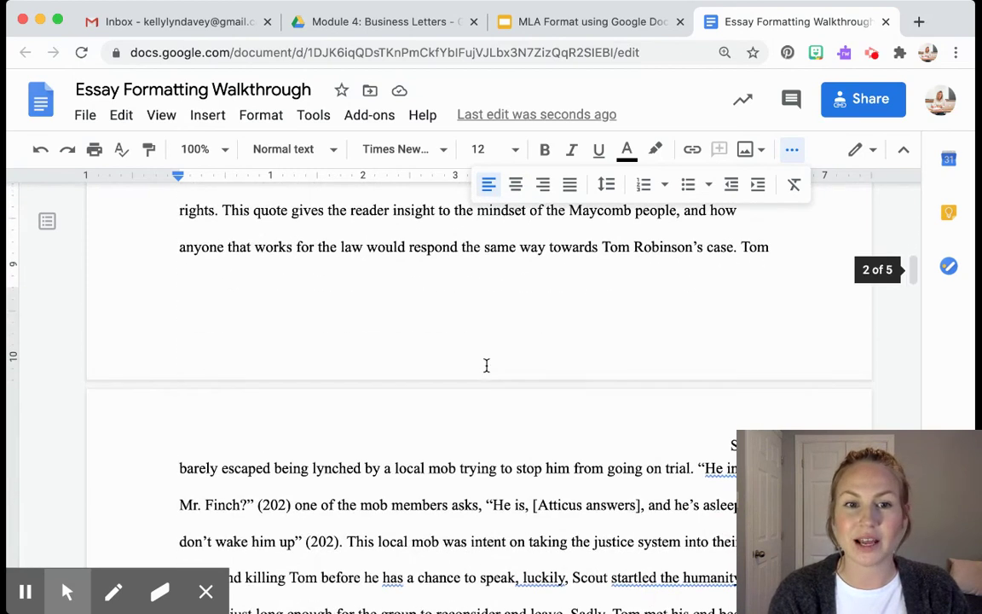
scroll(487, 365, "down", 17)
scroll(486, 365, "down", 18)
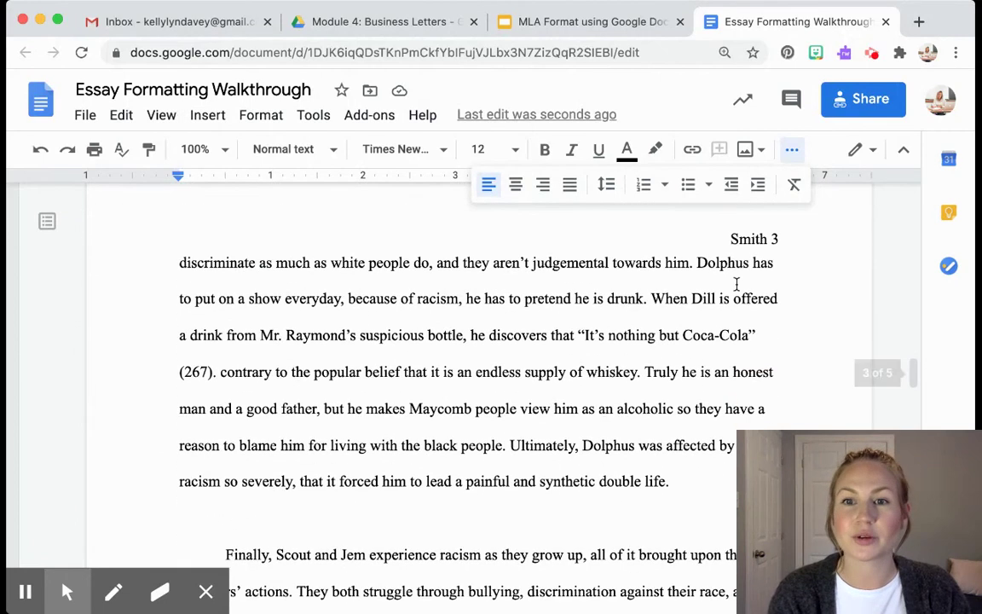
scroll(516, 390, "down", 18)
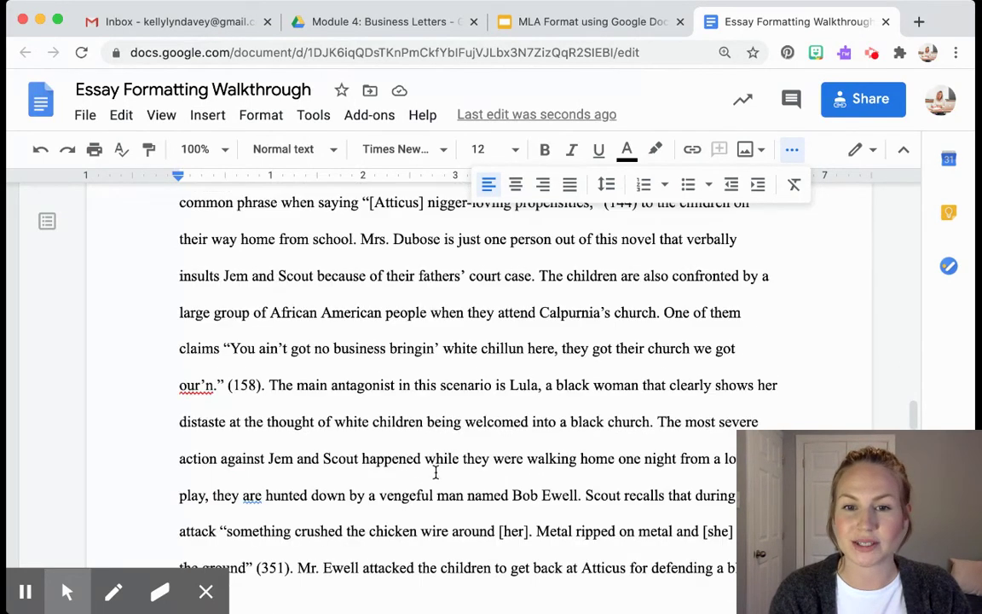
scroll(435, 473, "down", 10)
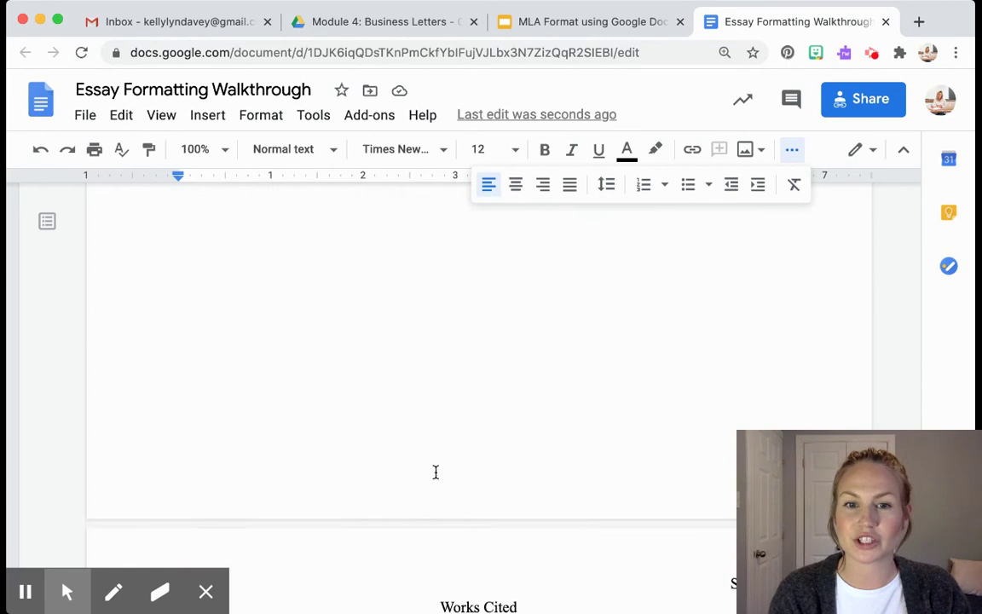
scroll(435, 473, "up", 20)
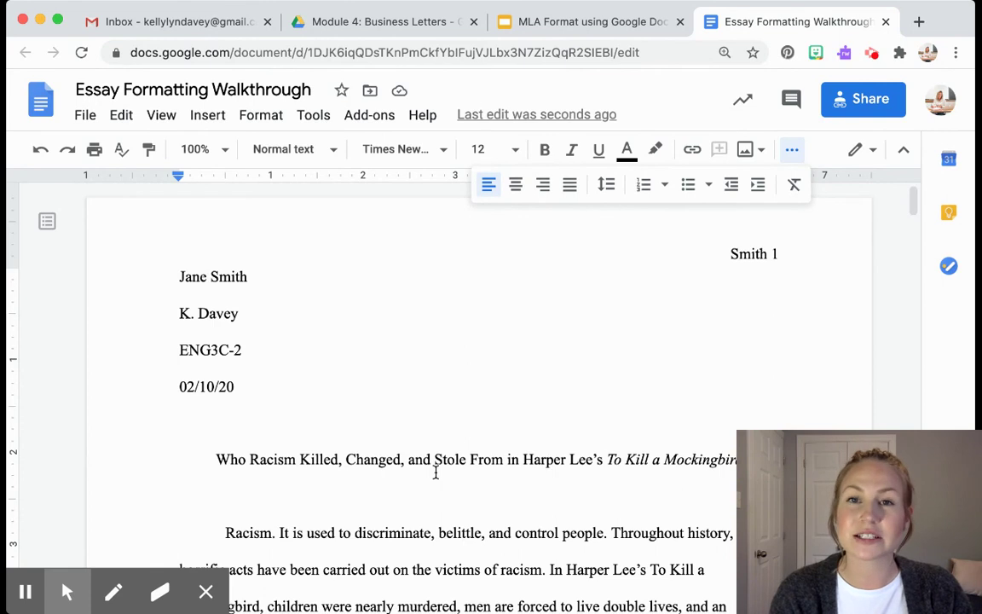
left_click(88, 116)
mouse_move(143, 344)
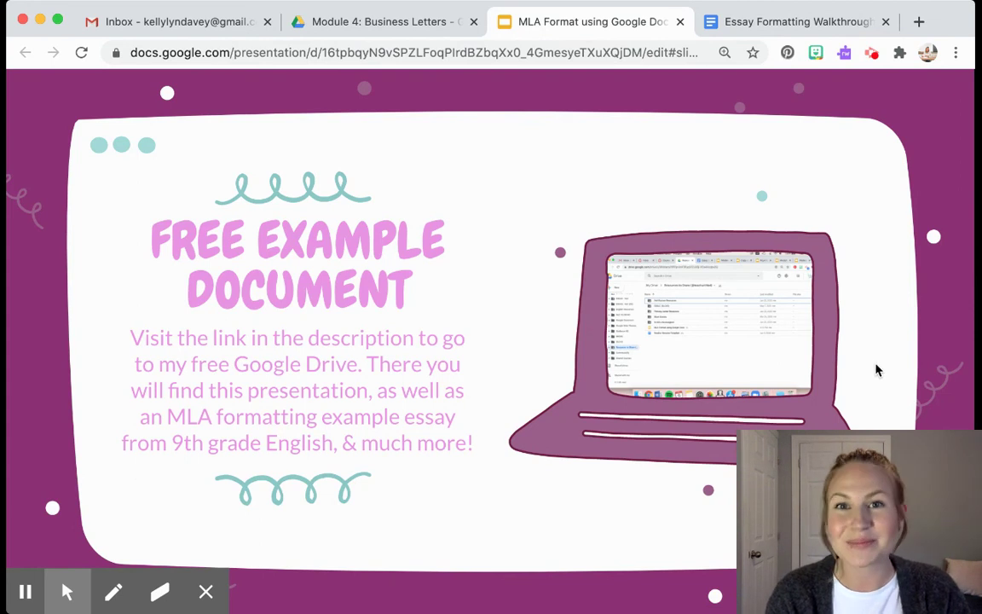
- Advance the MLA Format presentation from the Free Example Document slide to the closing credits slide
key("Right")
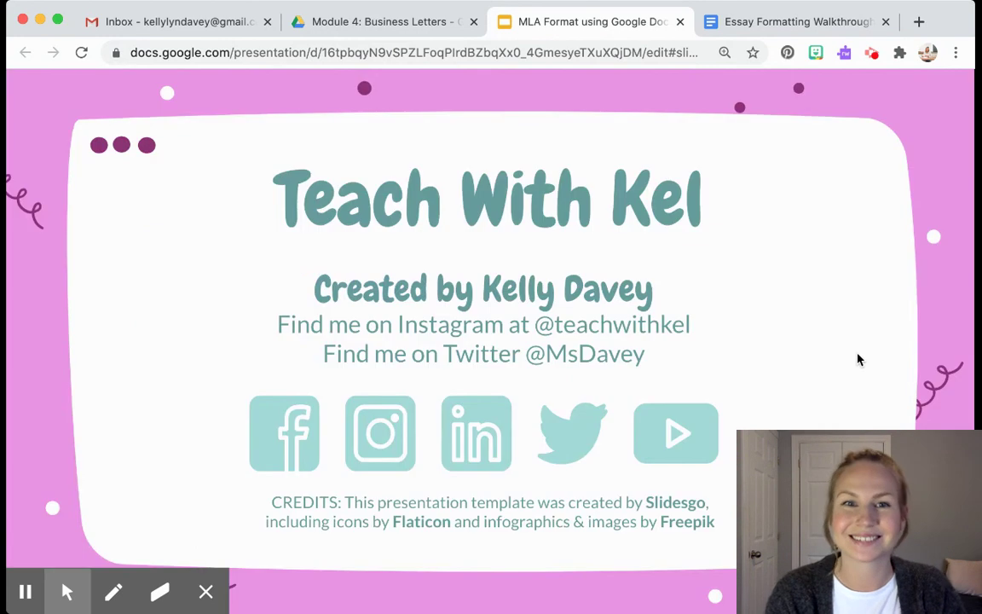